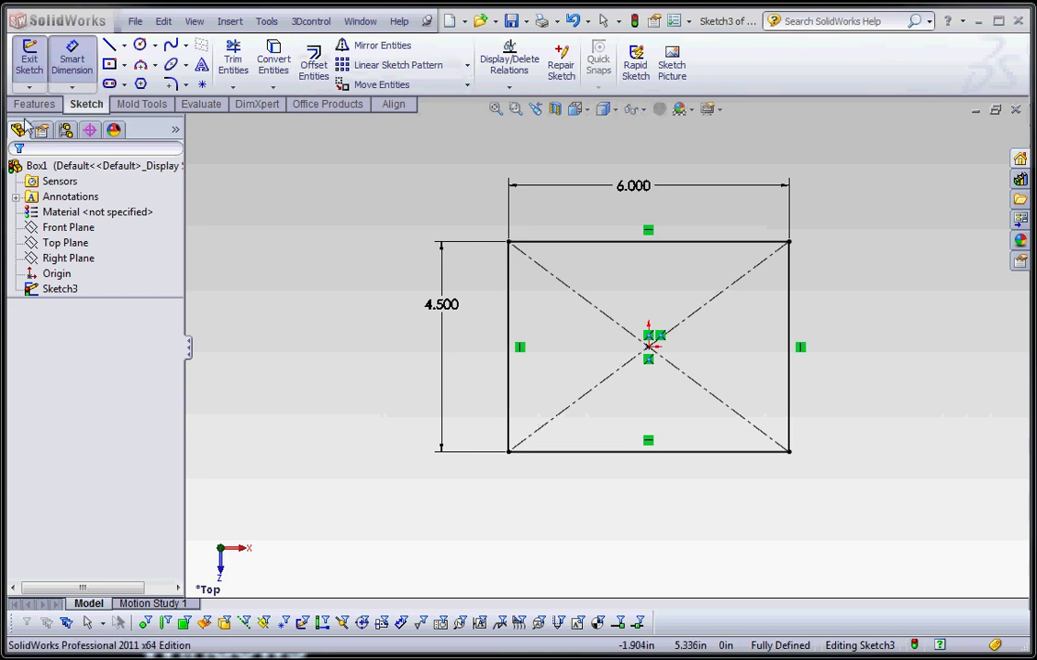
Start a blind boss extrusion of the rectangle sketch from its sketch plane with a depth of 7 in.
click(37, 103)
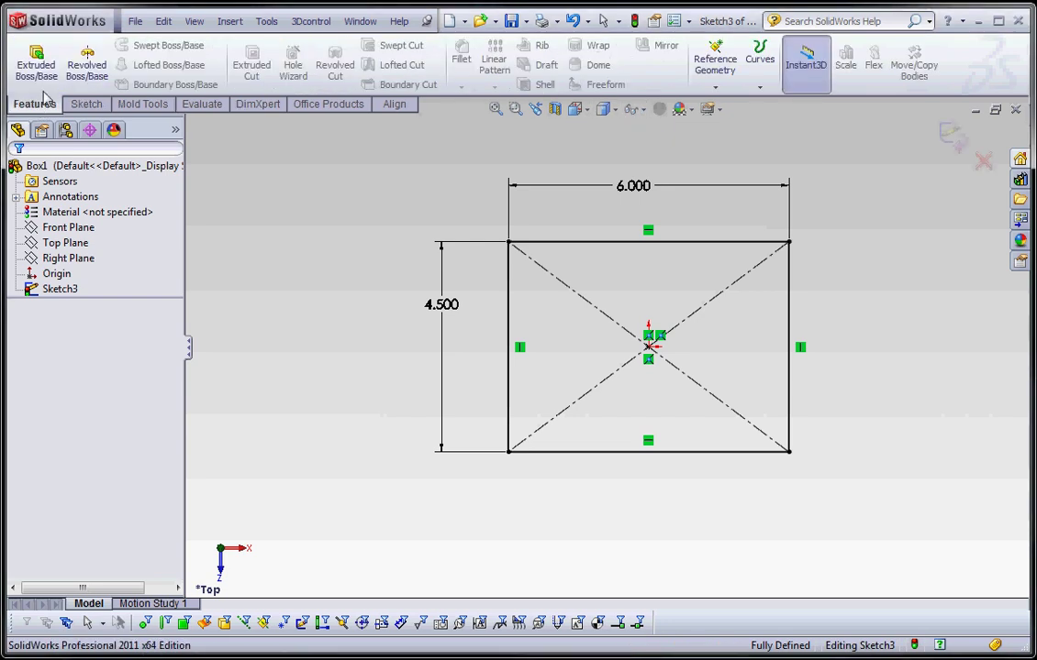
click(49, 74)
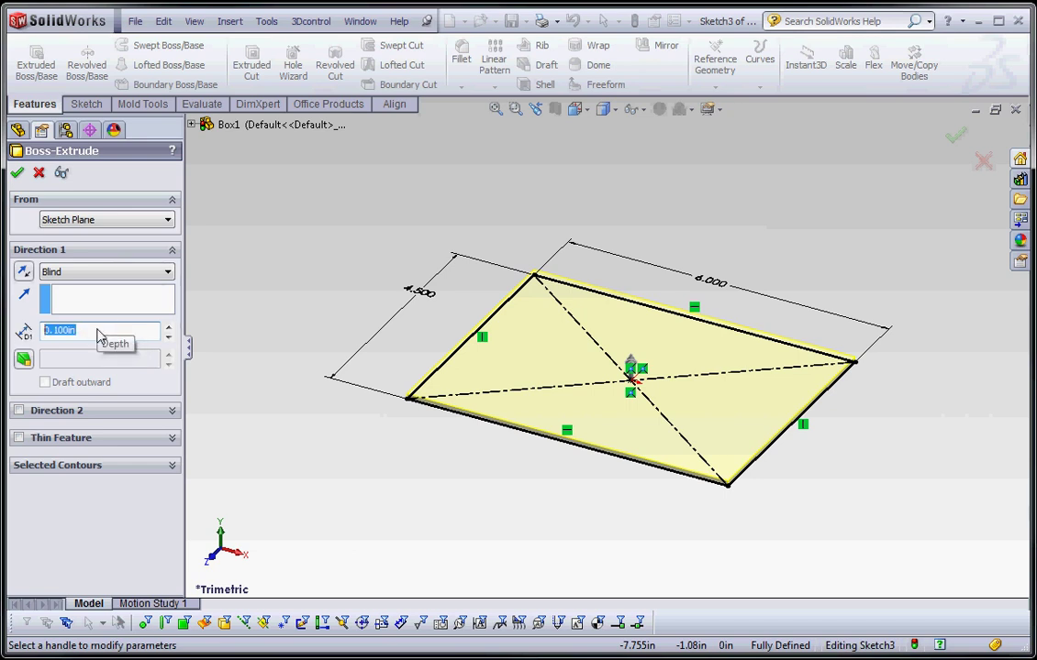
text(7.)
key(Return)
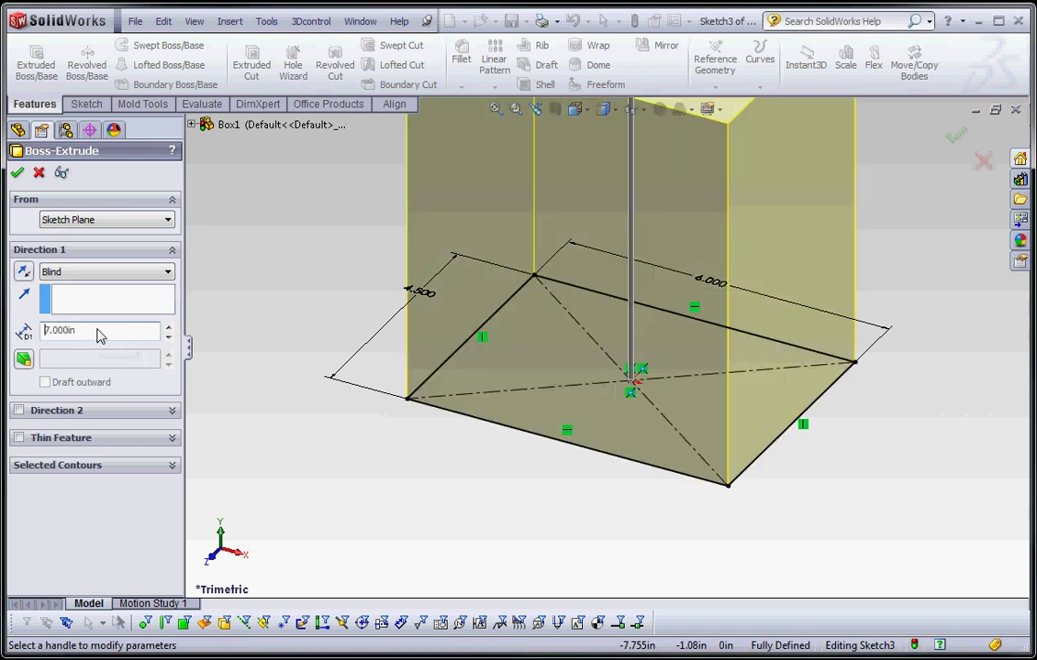
scroll(365, 504, down, 3)
scroll(509, 509, up, 6)
scroll(651, 496, down, 4)
scroll(649, 495, up, 3)
scroll(559, 486, down, 1)
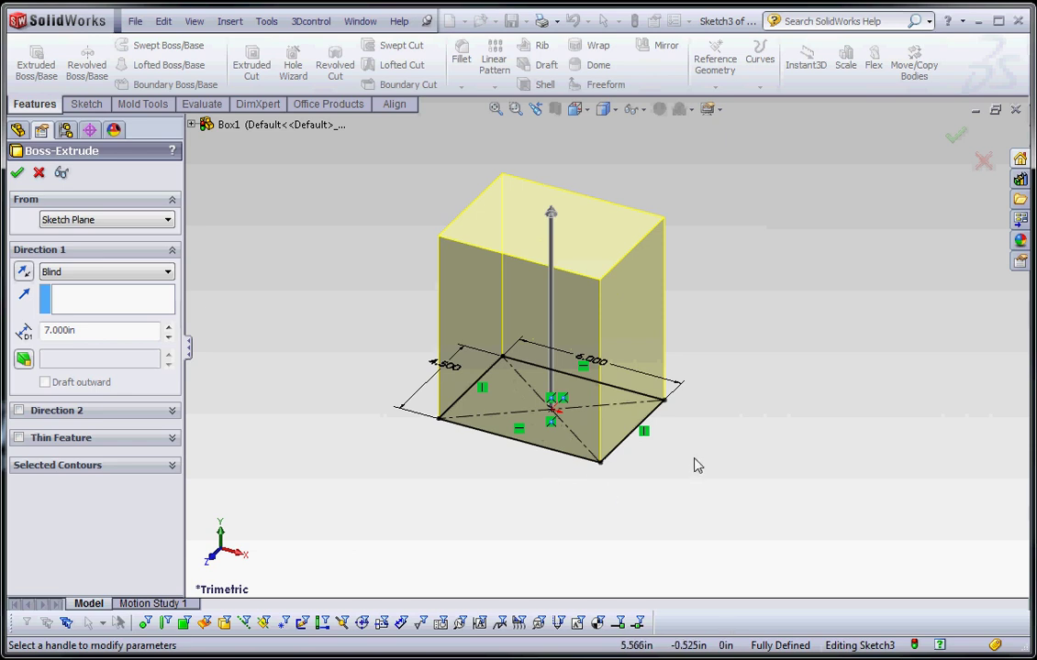
Set the extrusion depth to 8 in against the on-model ruler and accept the boss.
click(551, 217)
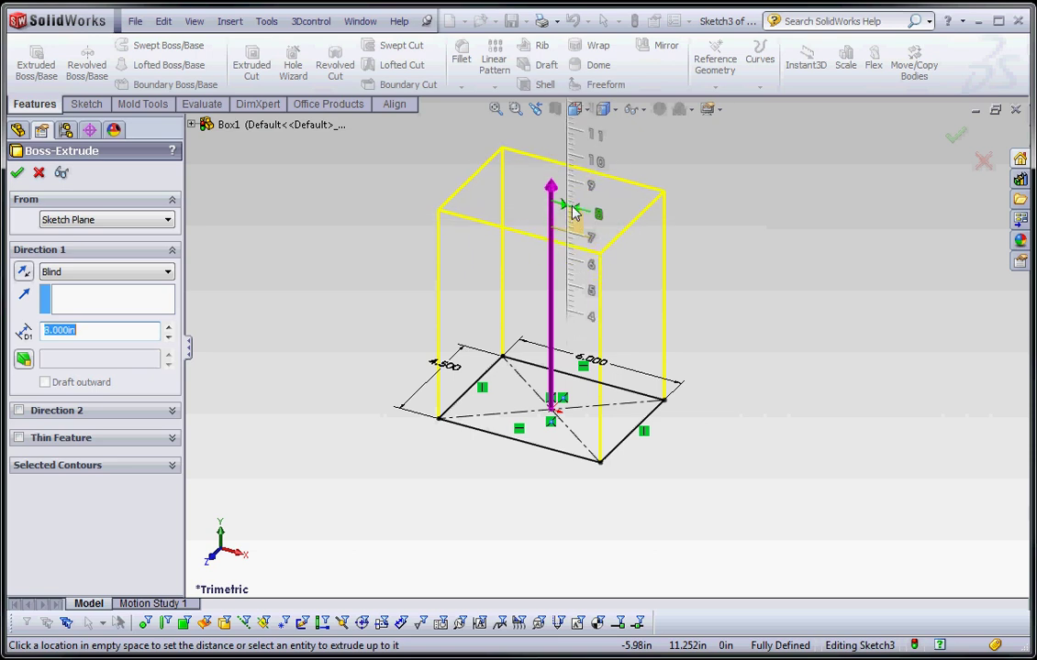
click(572, 213)
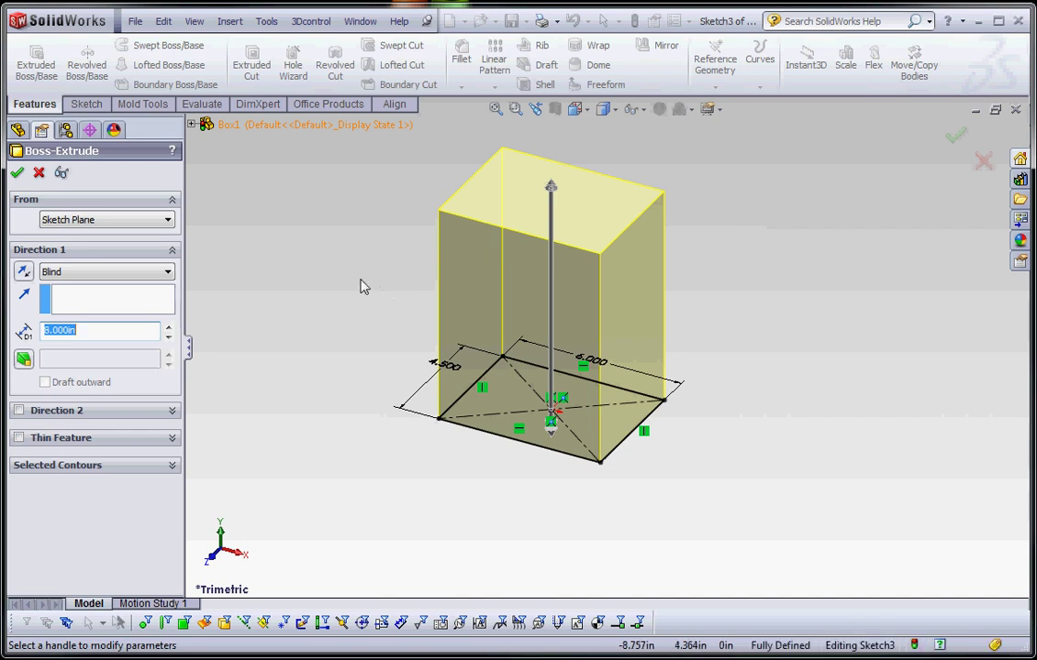
click(19, 174)
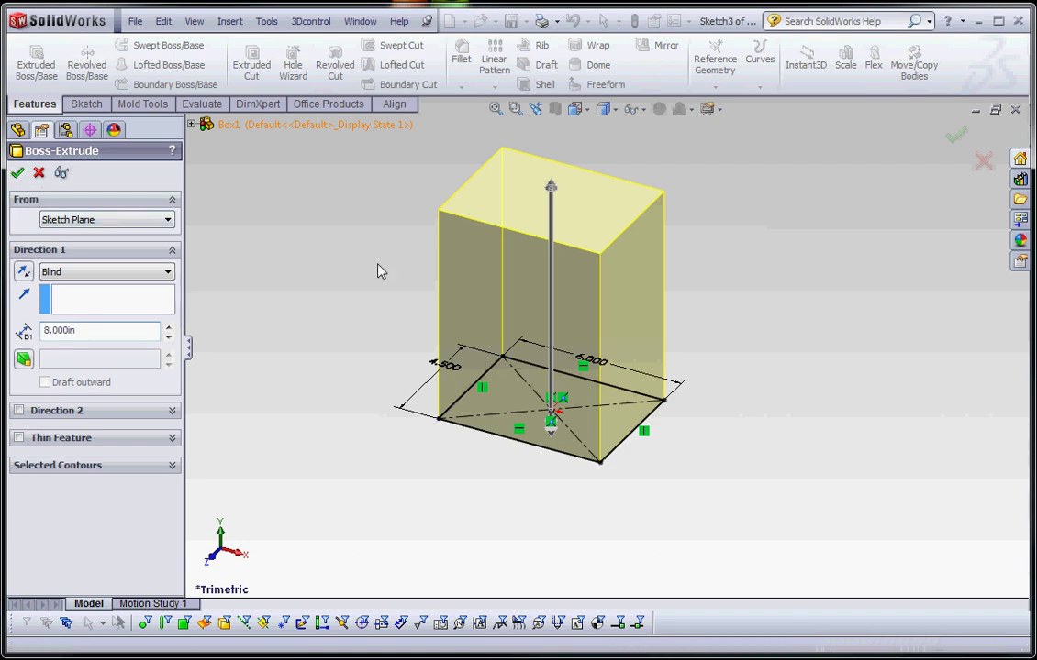
mouse_move(761, 382)
middle_down()
mouse_move(762, 336)
mouse_move(848, 356)
mouse_move(770, 325)
mouse_move(745, 239)
mouse_move(886, 285)
mouse_move(757, 217)
mouse_move(839, 266)
mouse_move(805, 230)
mouse_move(770, 227)
mouse_move(803, 222)
middle_up()
scroll(767, 314, up, 3)
scroll(674, 400, down, 4)
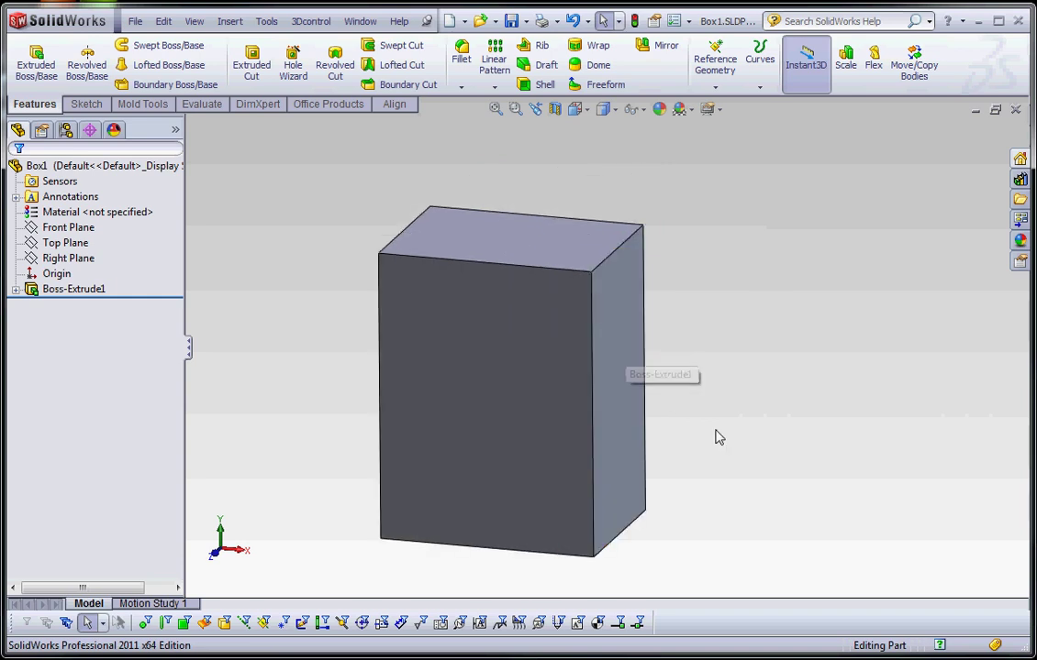
scroll(703, 428, up, 2)
scroll(704, 429, down, 1)
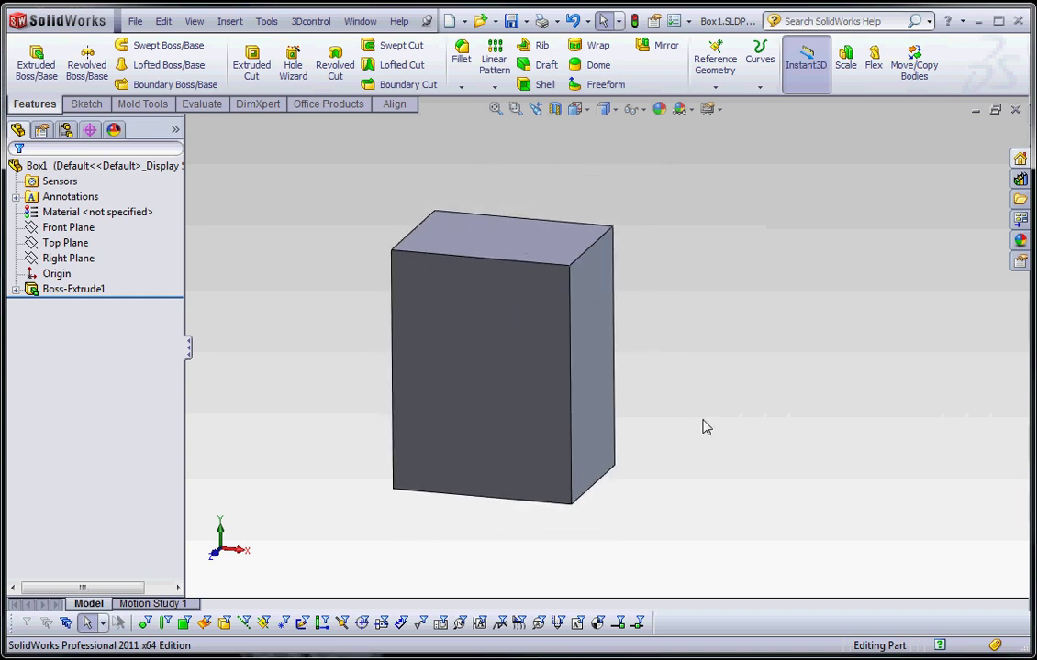
middle_drag(692, 439, 639, 426)
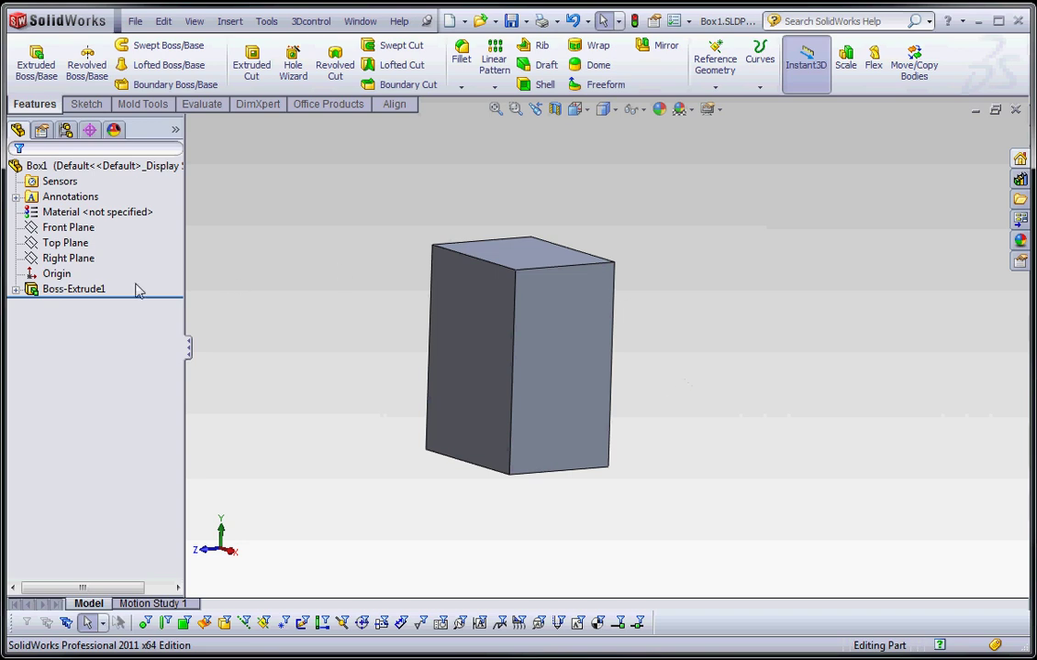
Rename the box's extrusion feature as Base Extrude.
click(86, 290)
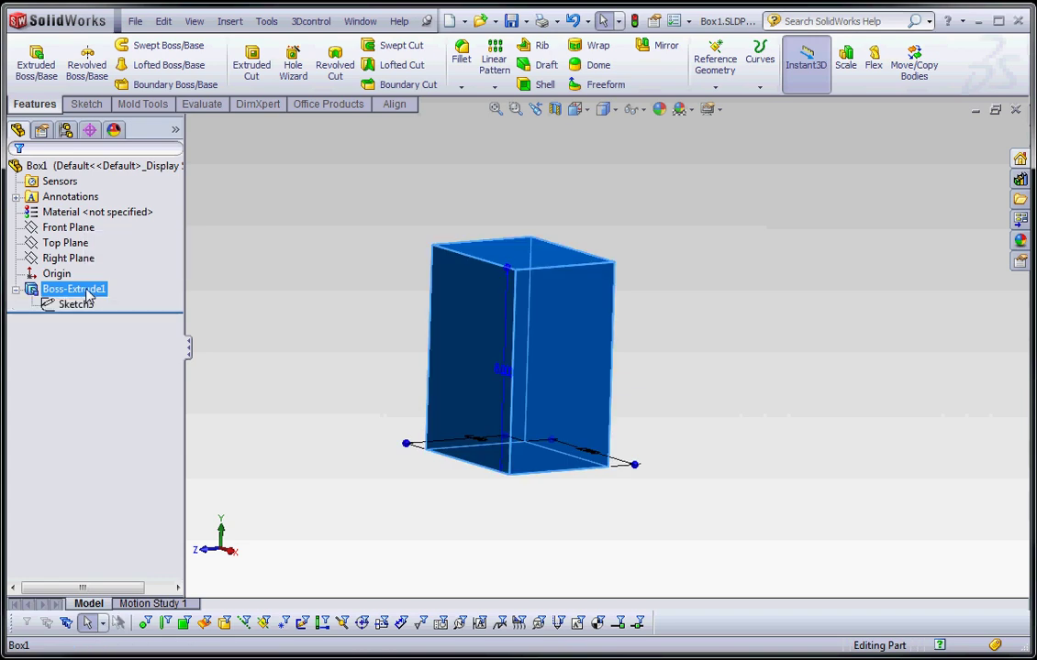
click(99, 290)
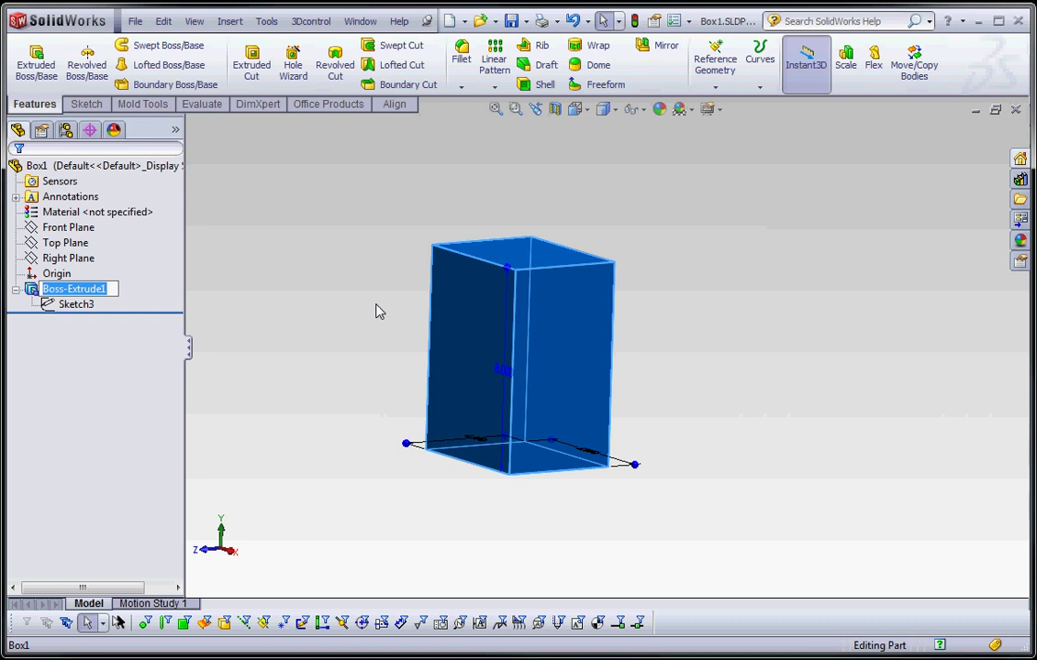
text(Ba)
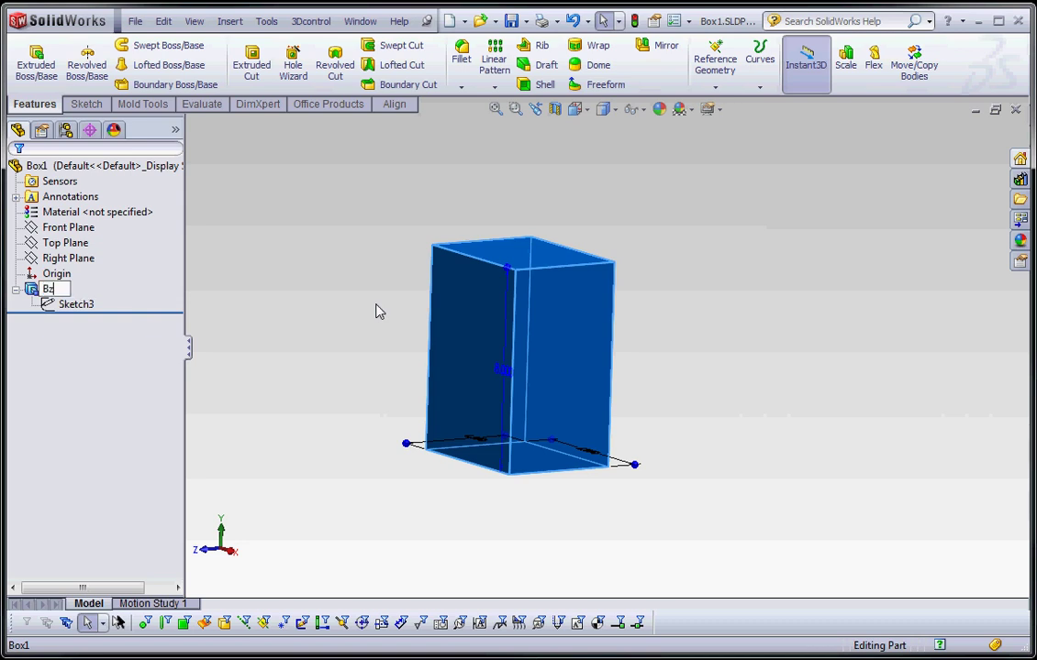
text(se Extrude)
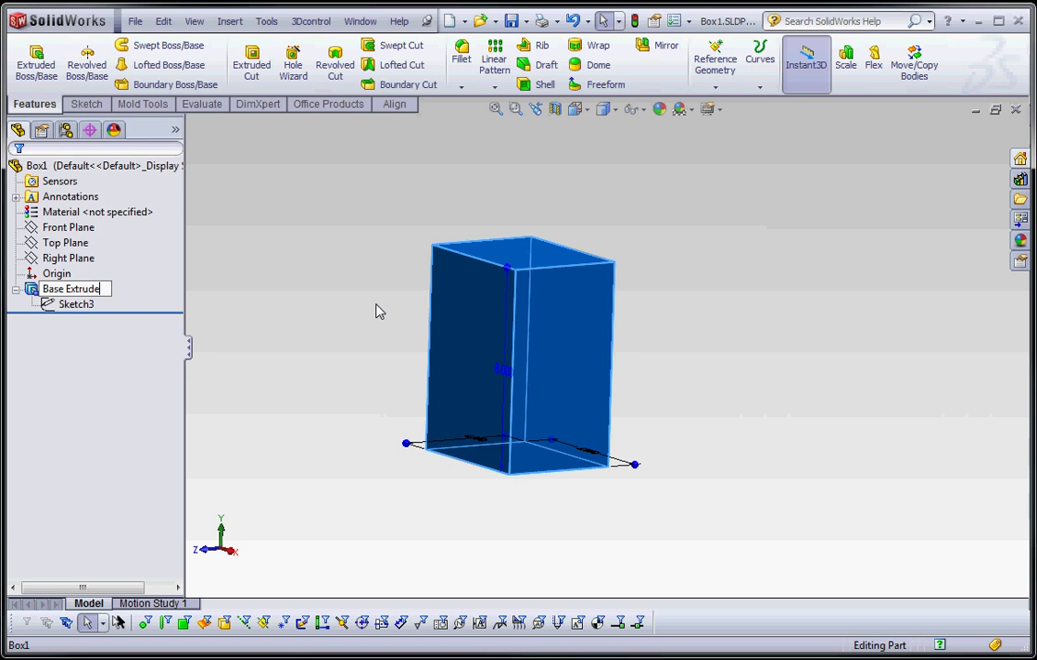
click(234, 307)
click(81, 291)
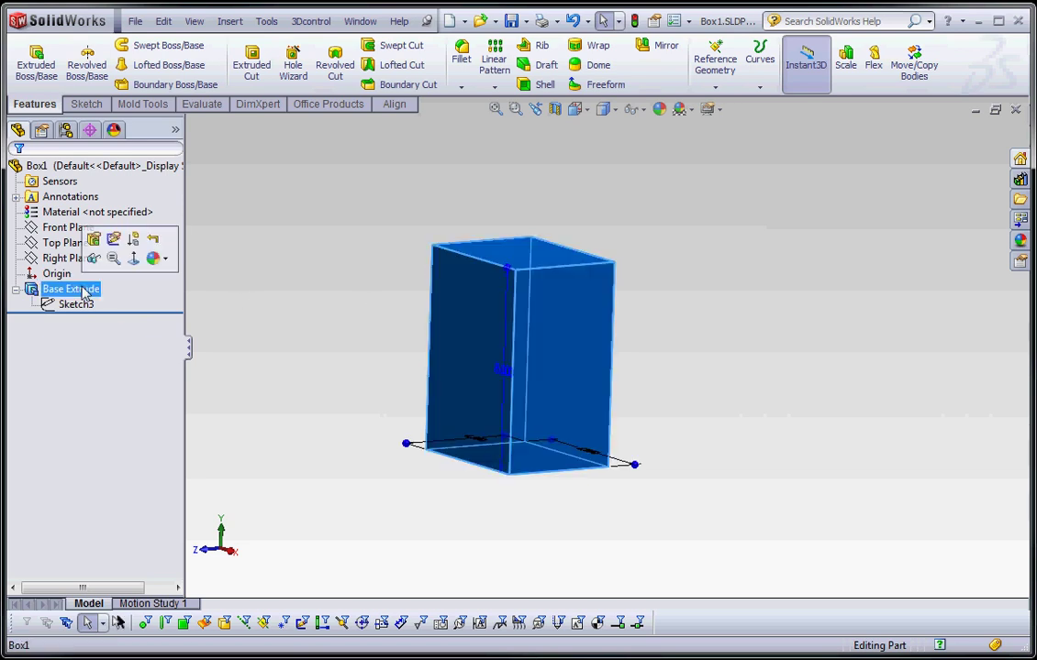
click(84, 290)
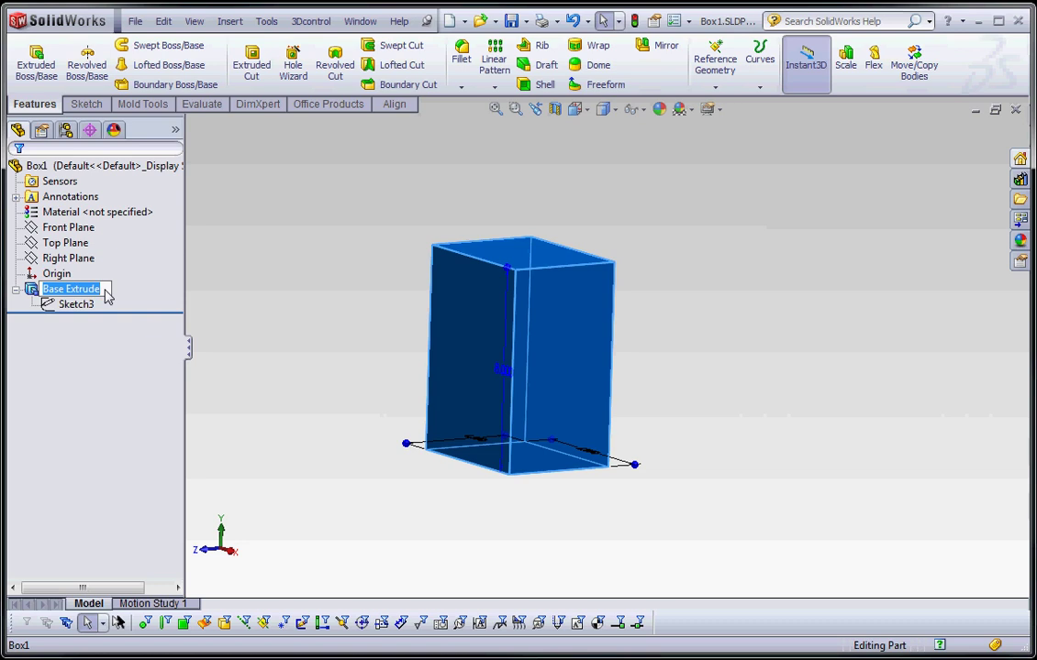
click(314, 417)
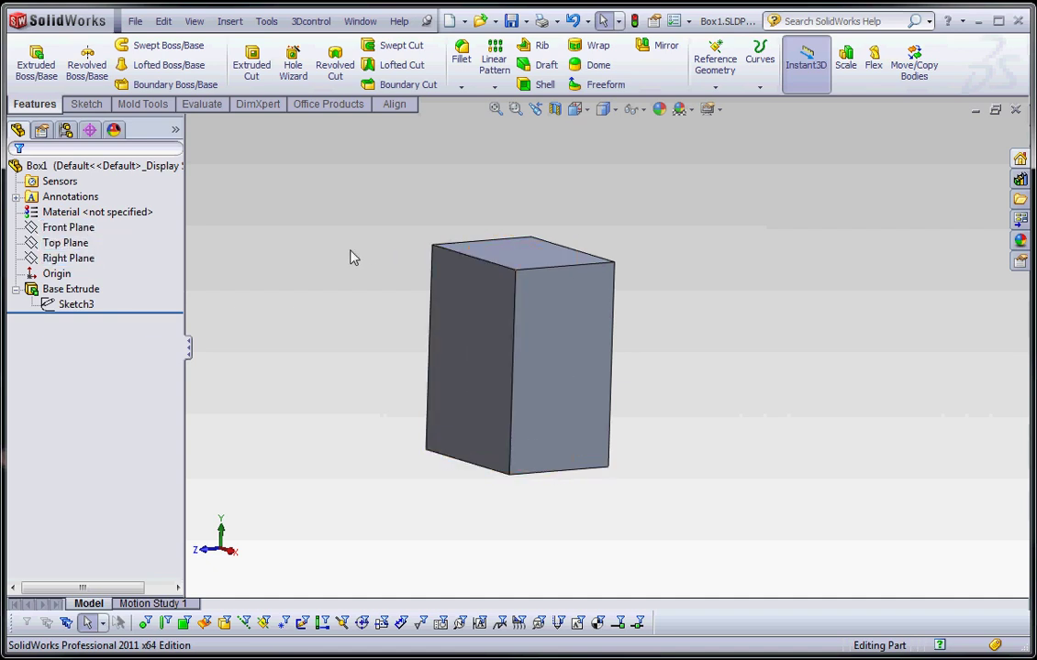
click(66, 241)
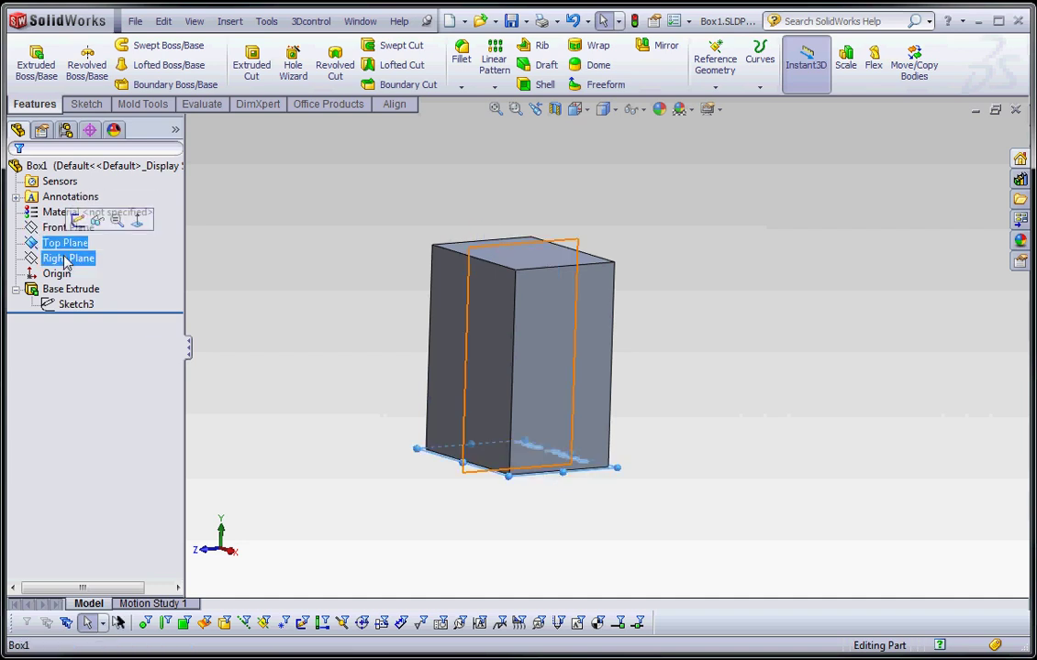
click(66, 259)
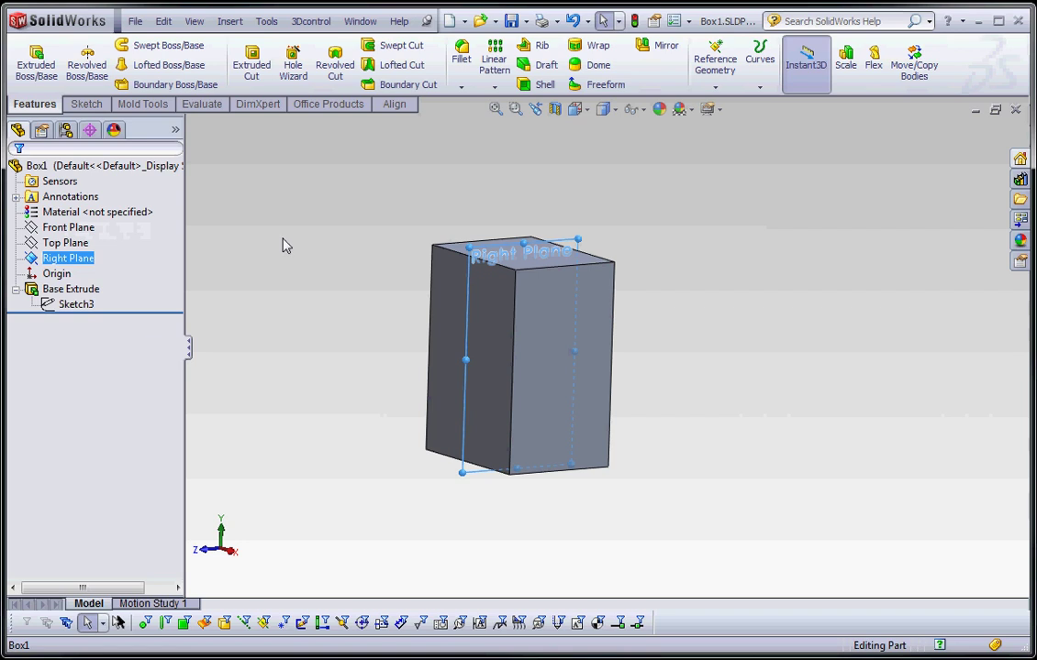
click(386, 275)
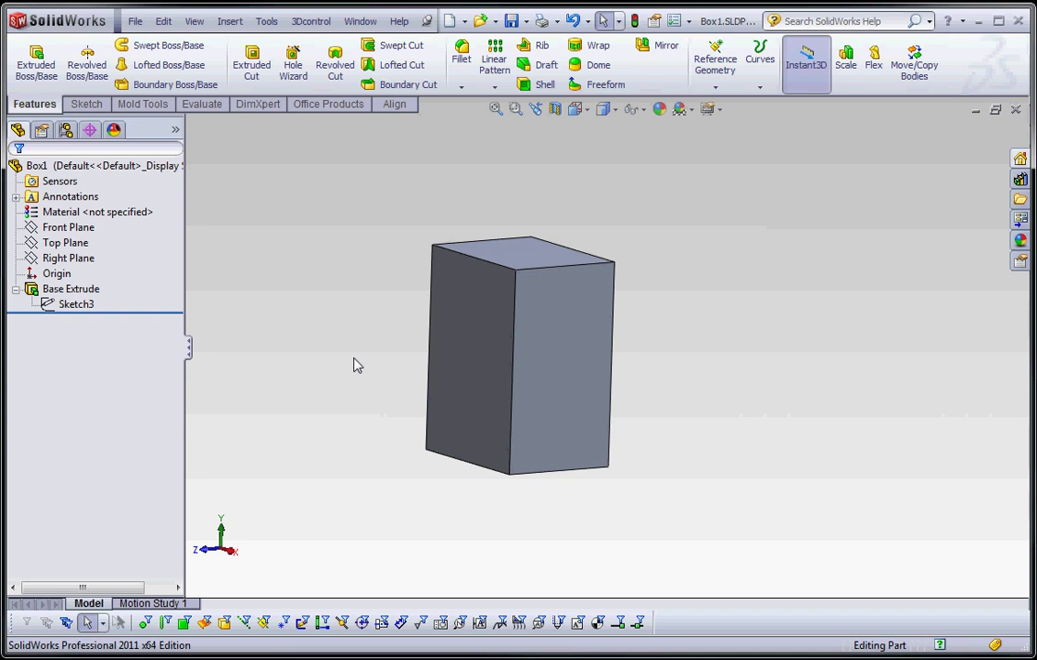
Open a new sketch on the box's 4.5 in wide side face and draw a vertical centerline from the top edge's midpoint to the origin.
click(563, 327)
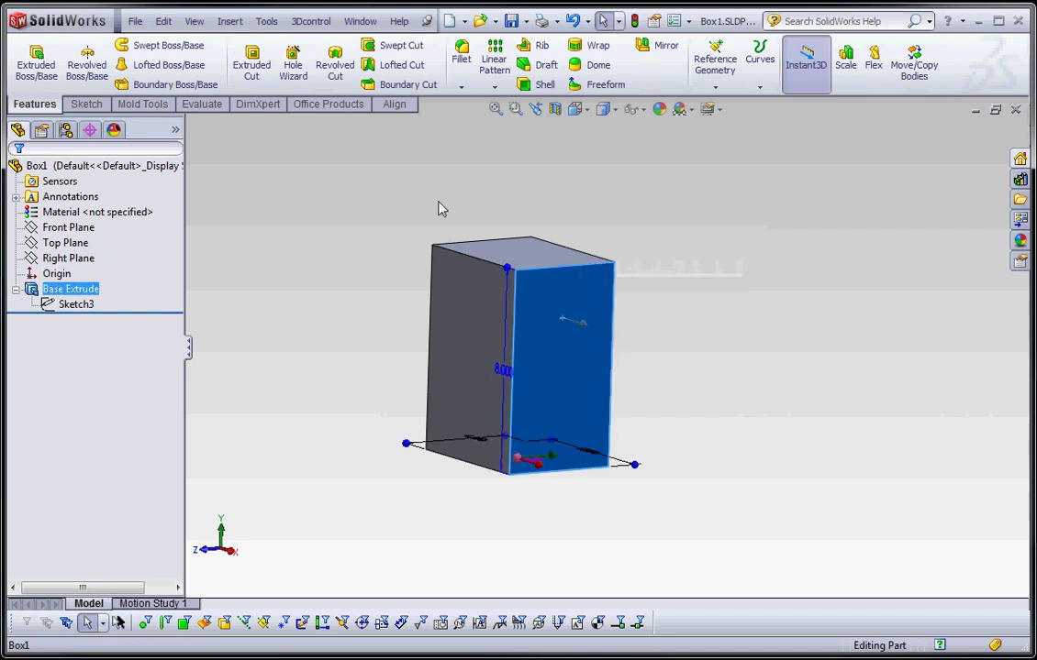
click(89, 104)
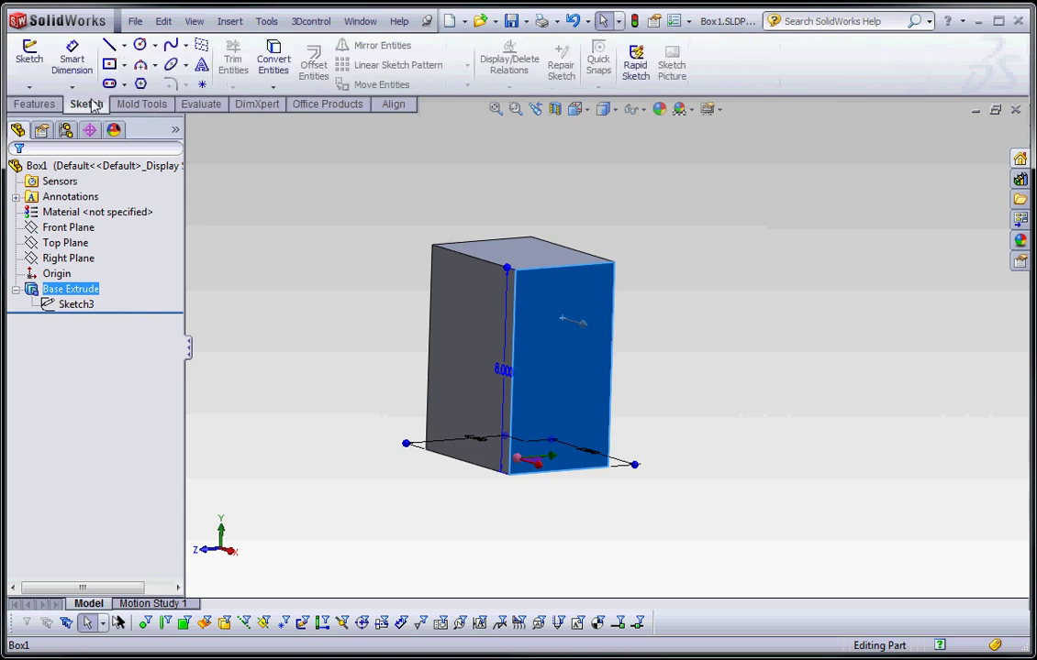
click(31, 62)
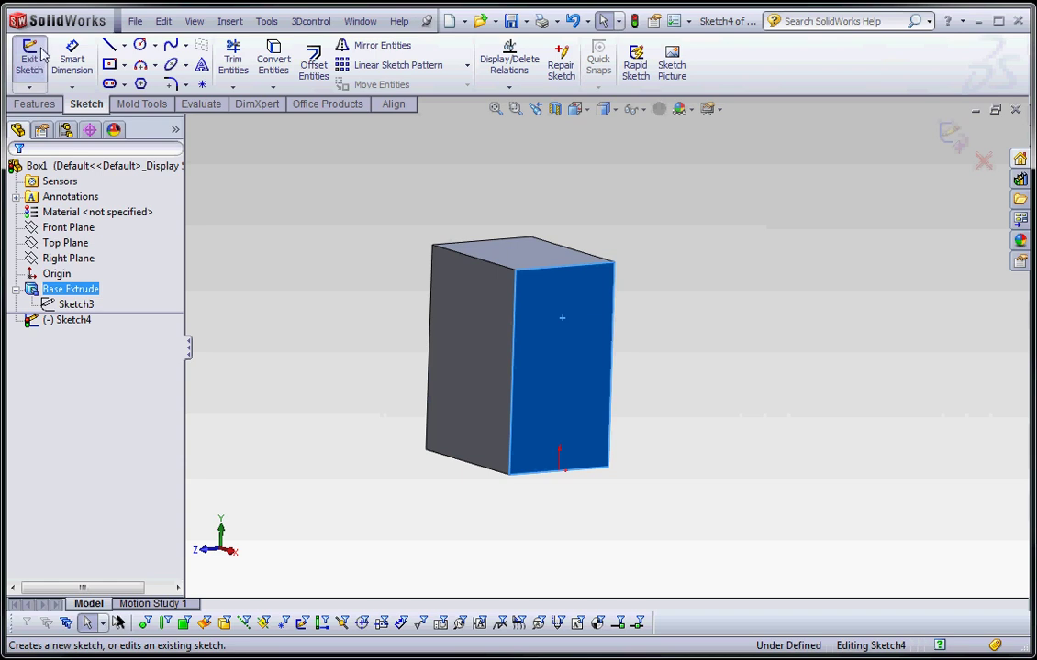
click(125, 48)
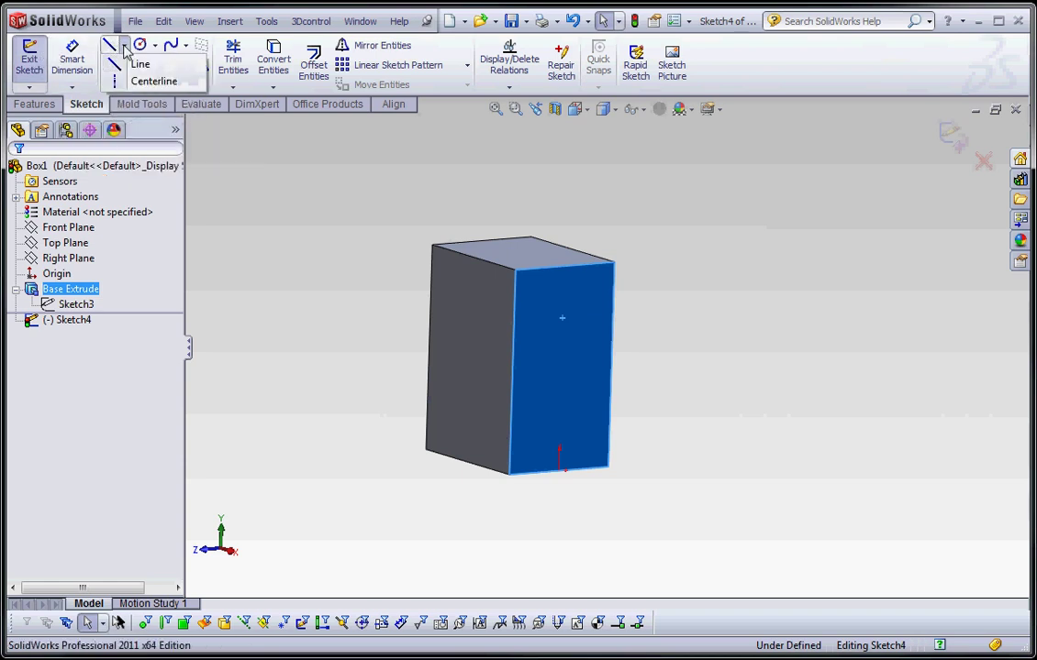
click(112, 80)
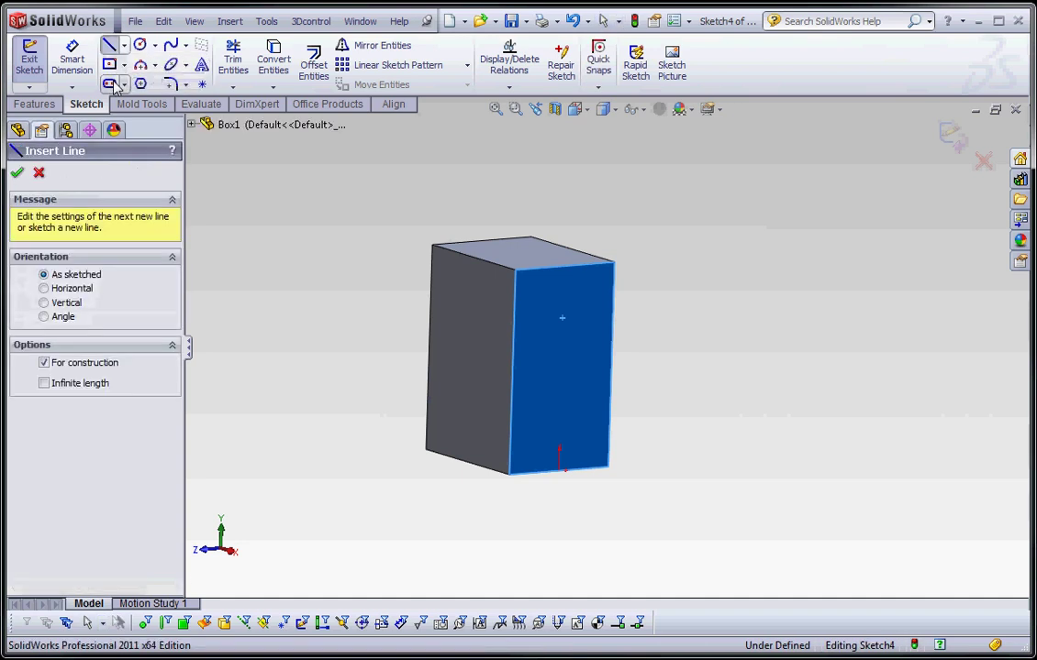
click(564, 268)
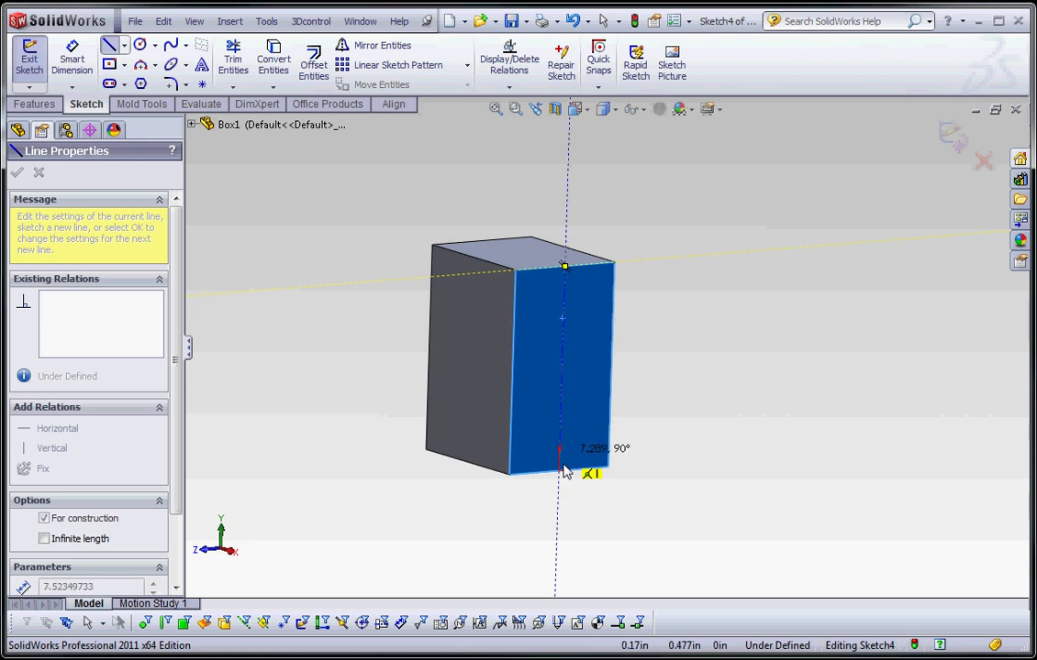
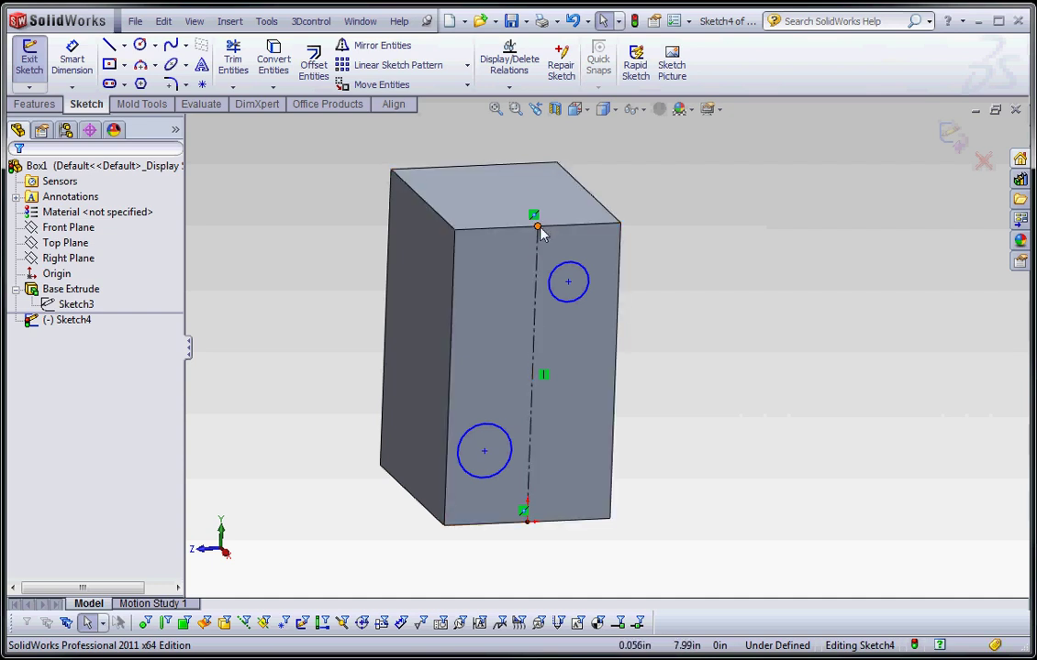
Try to move the centerline's upper endpoint away from the midpoint of the face's top edge.
mouse_move(538, 227)
mouse_down()
mouse_move(576, 196)
mouse_move(550, 236)
mouse_up()
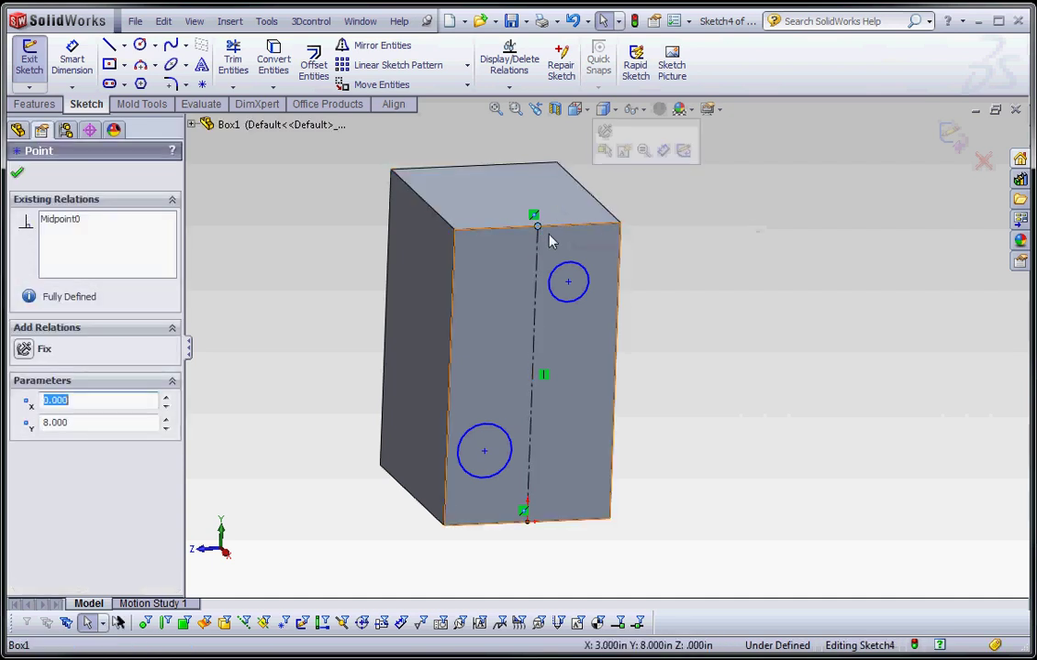
click(533, 332)
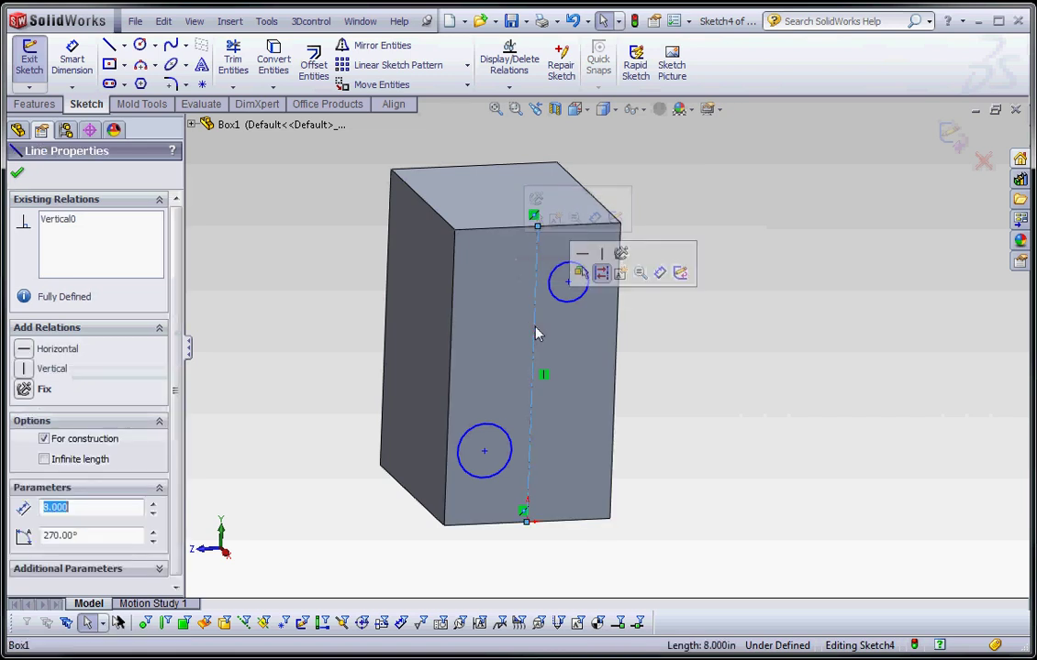
click(685, 342)
Move the upper circle's centre to about X 1.219, Y 6.668 and enlarge its radius to about 0.85 in.
mouse_move(566, 283)
mouse_down()
mouse_move(668, 273)
mouse_move(589, 293)
mouse_move(569, 287)
mouse_move(582, 274)
mouse_up()
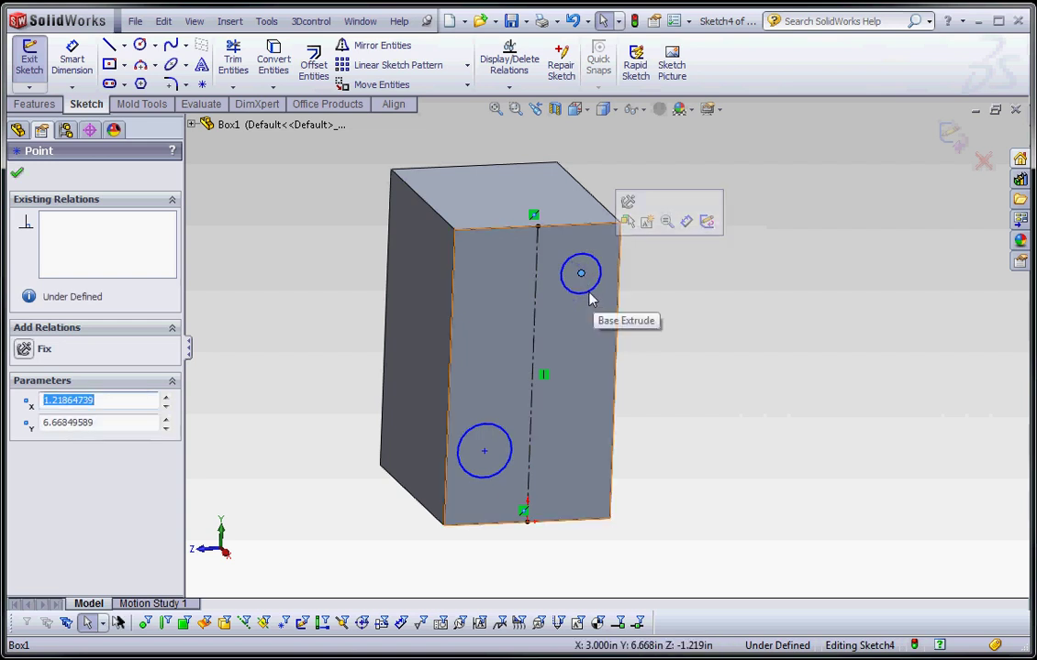
click(592, 295)
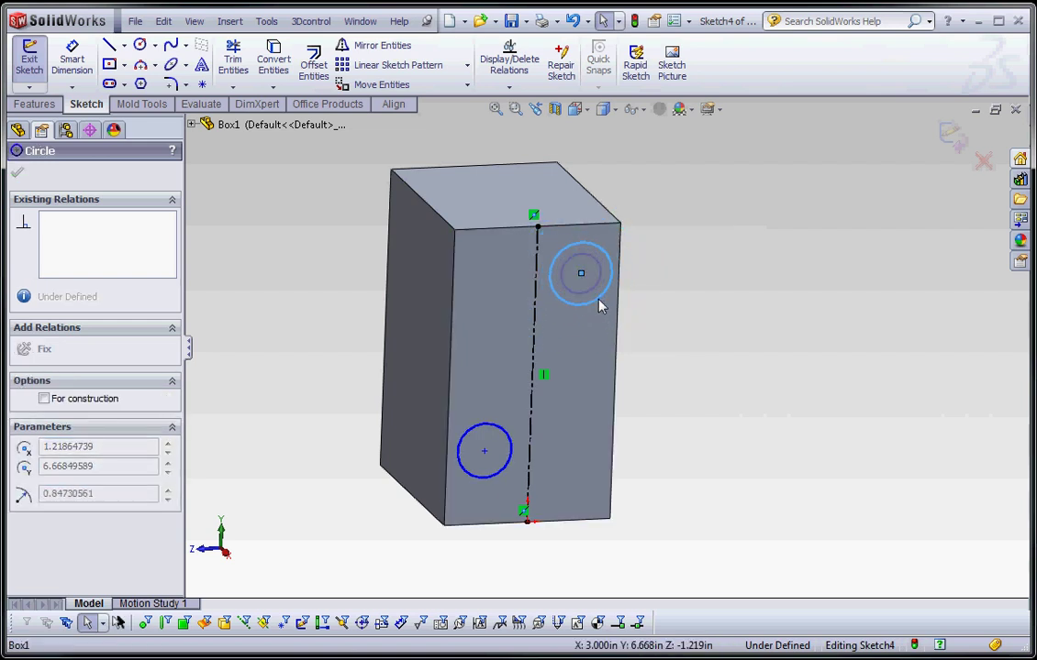
click(672, 300)
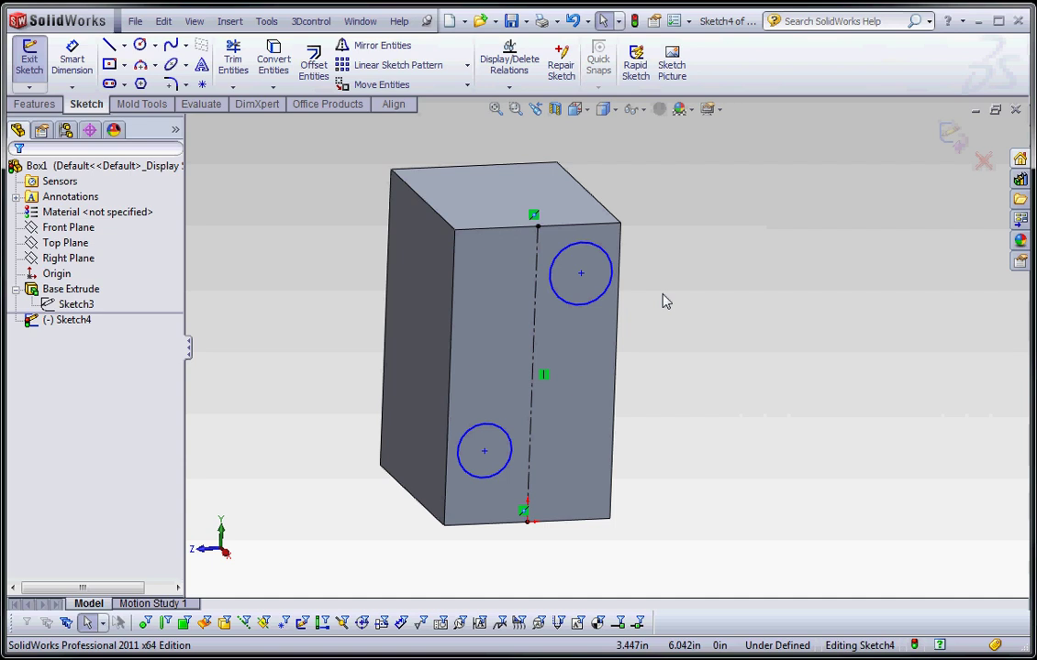
Delete the vertical centerline from the side-face sketch.
click(535, 281)
key(Escape)
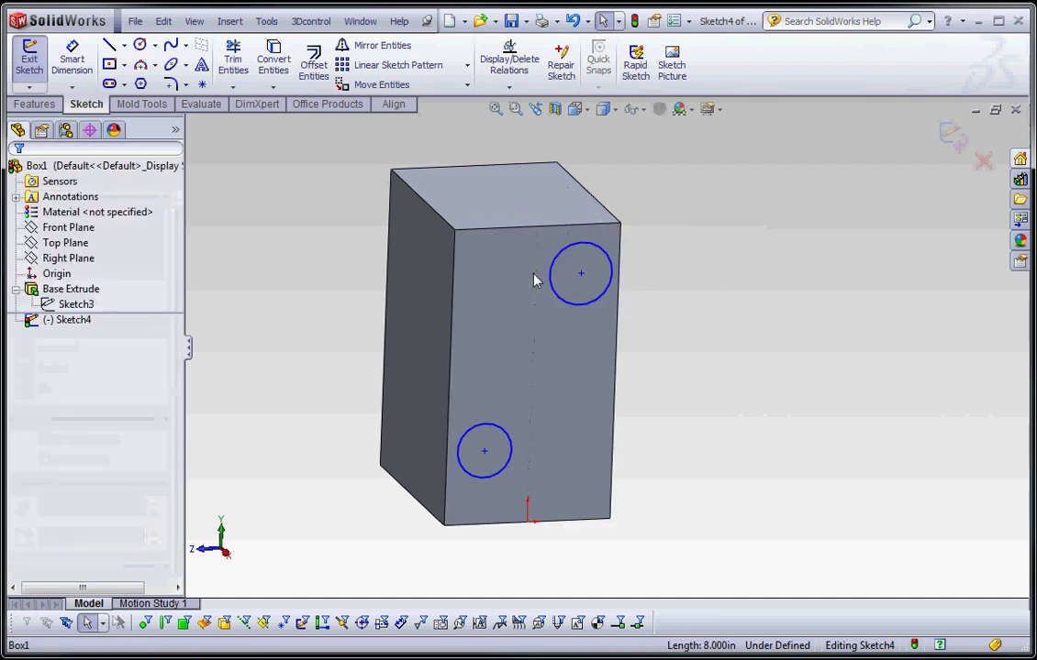
key(Delete)
Draw a vertical centerline on the side face from the top edge's midpoint to the origin.
click(124, 46)
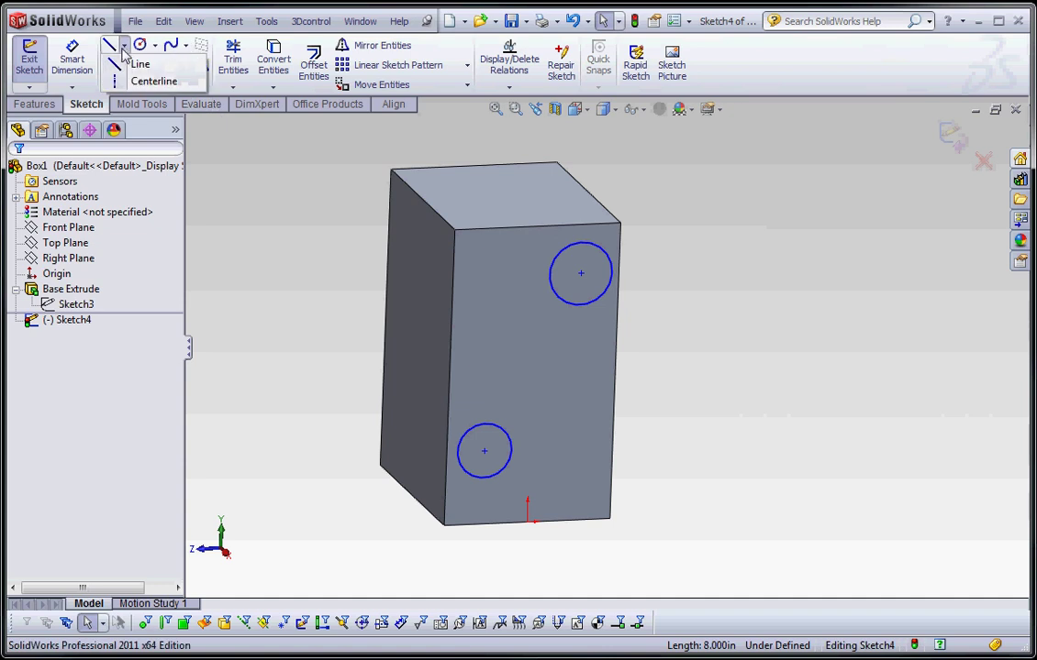
click(119, 82)
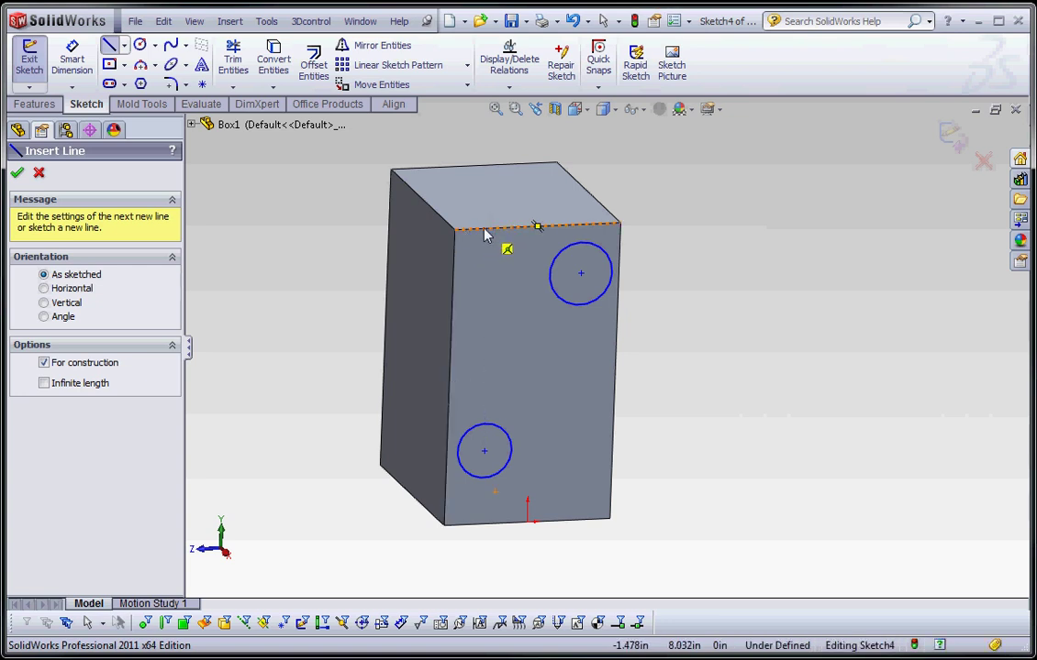
click(537, 226)
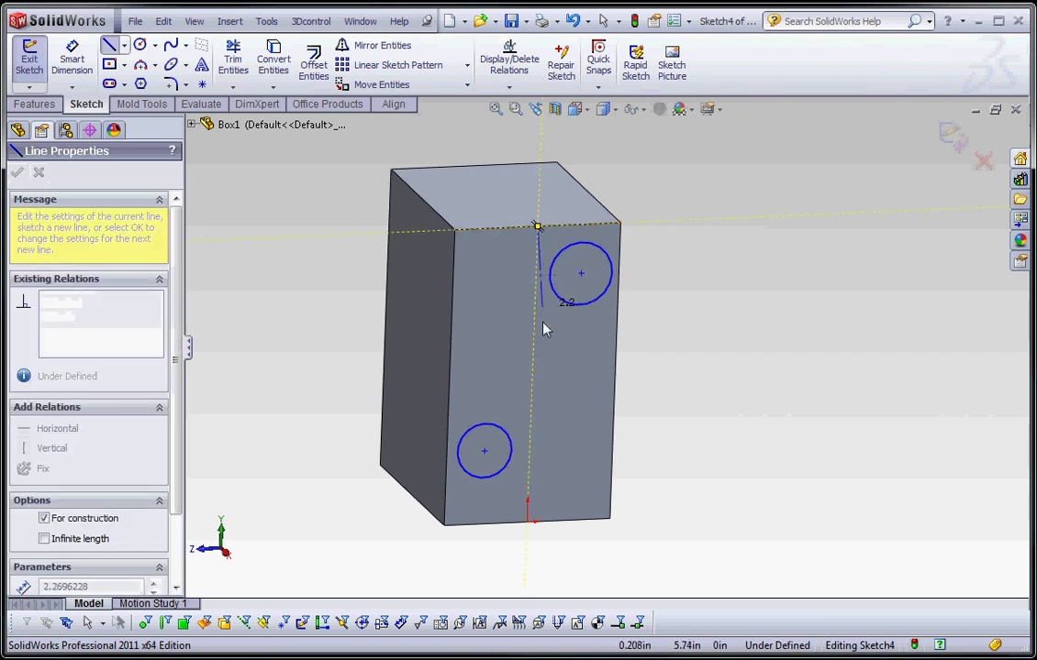
click(526, 523)
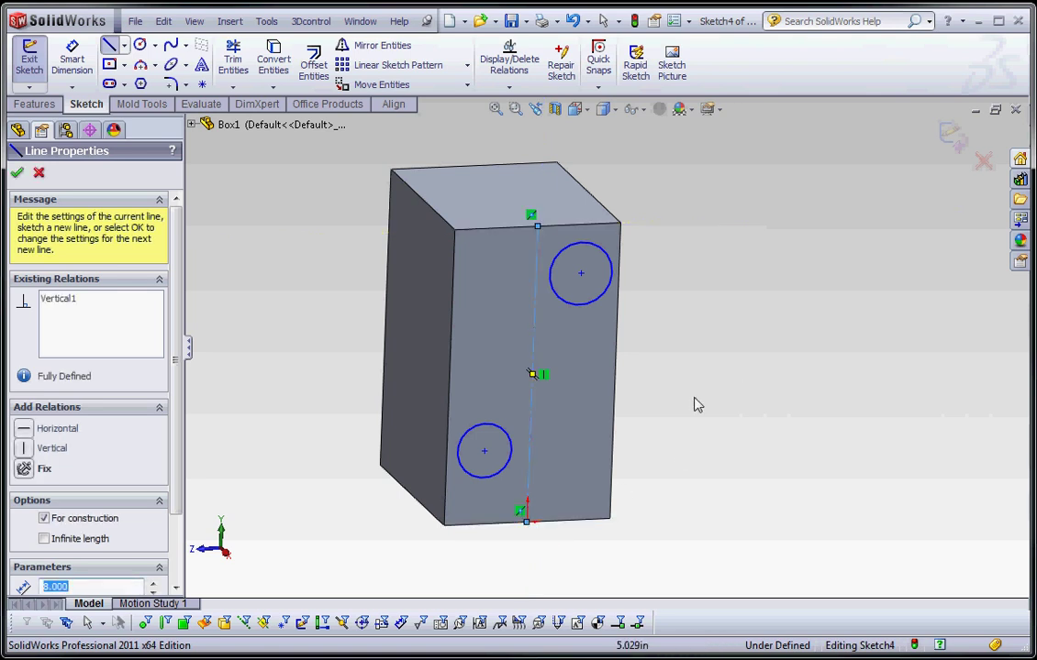
key(Escape)
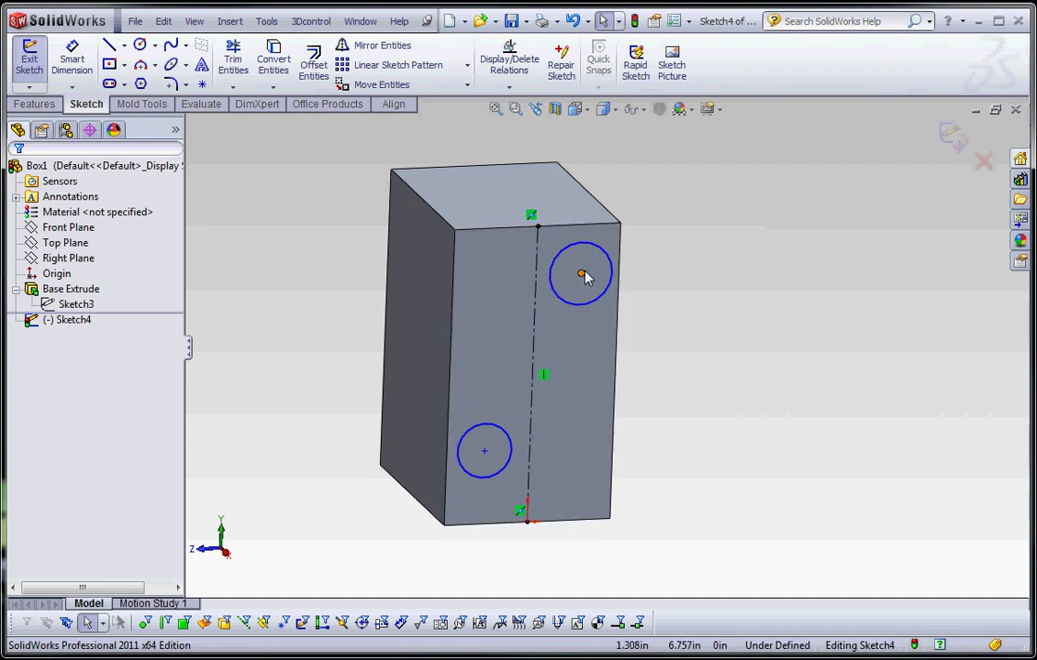
Move the centres of the upper and lower circles onto the vertical centerline.
drag(580, 275, 536, 293)
click(642, 297)
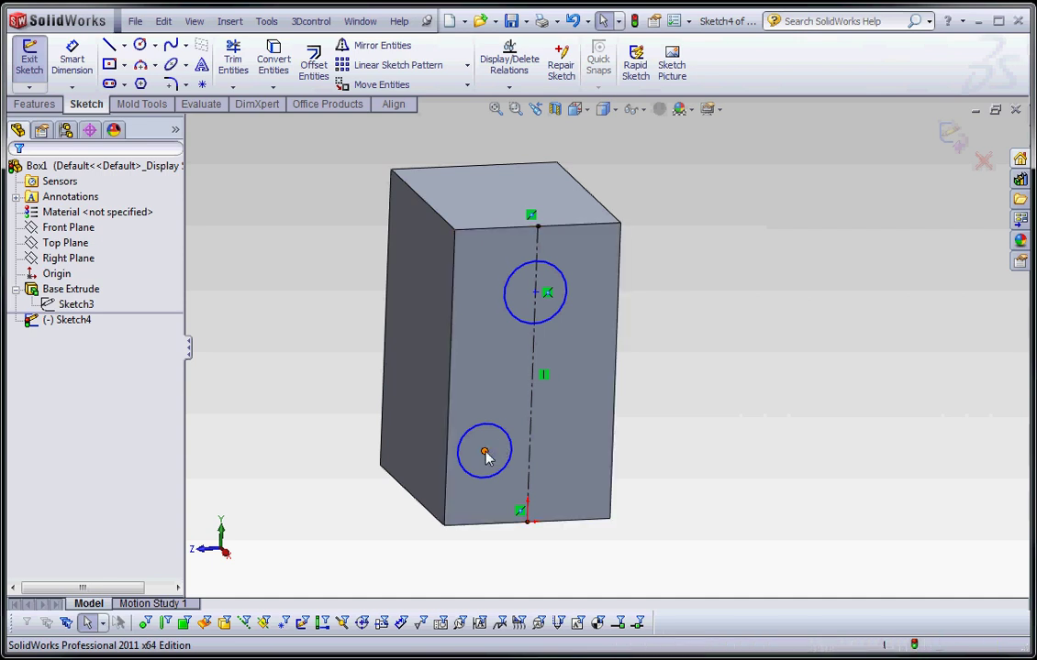
drag(485, 452, 530, 444)
click(690, 404)
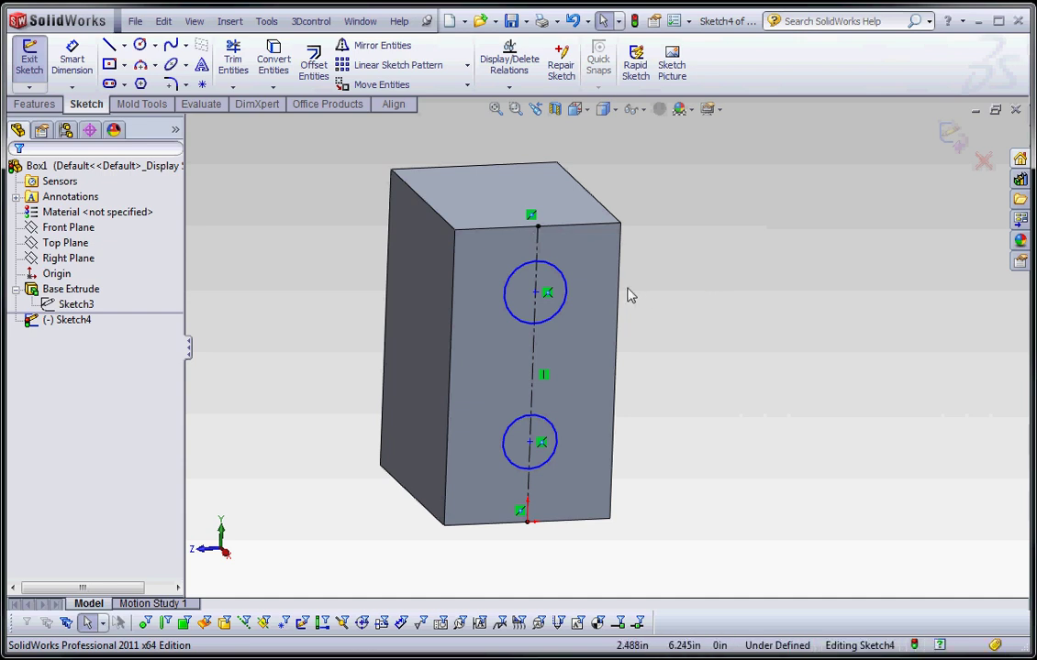
Add an Equal relation between the upper and lower circles.
click(568, 292)
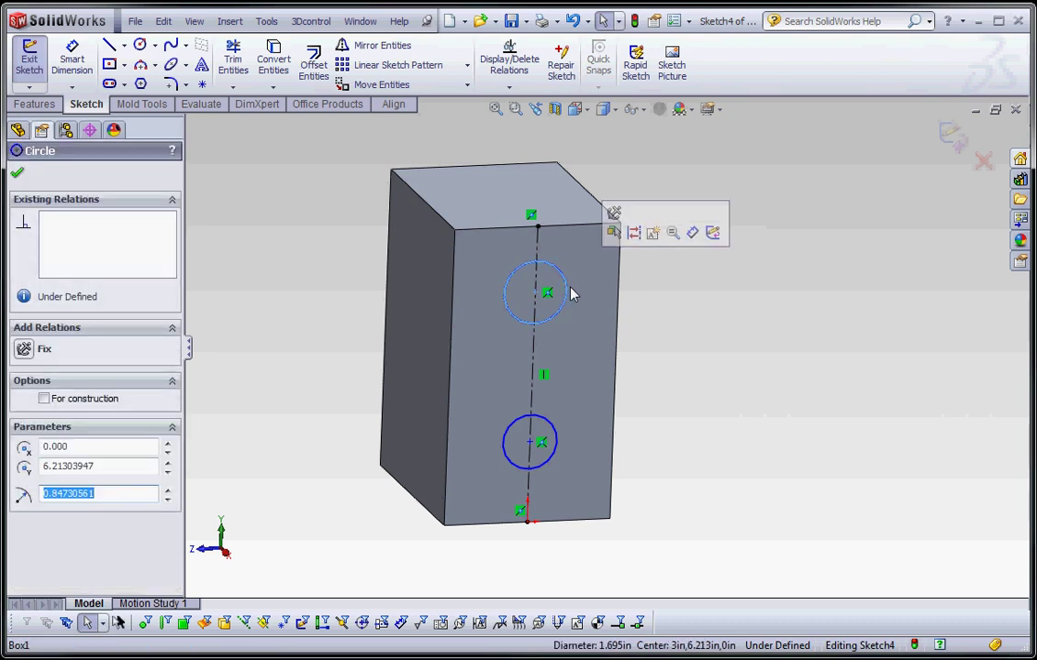
click(720, 324)
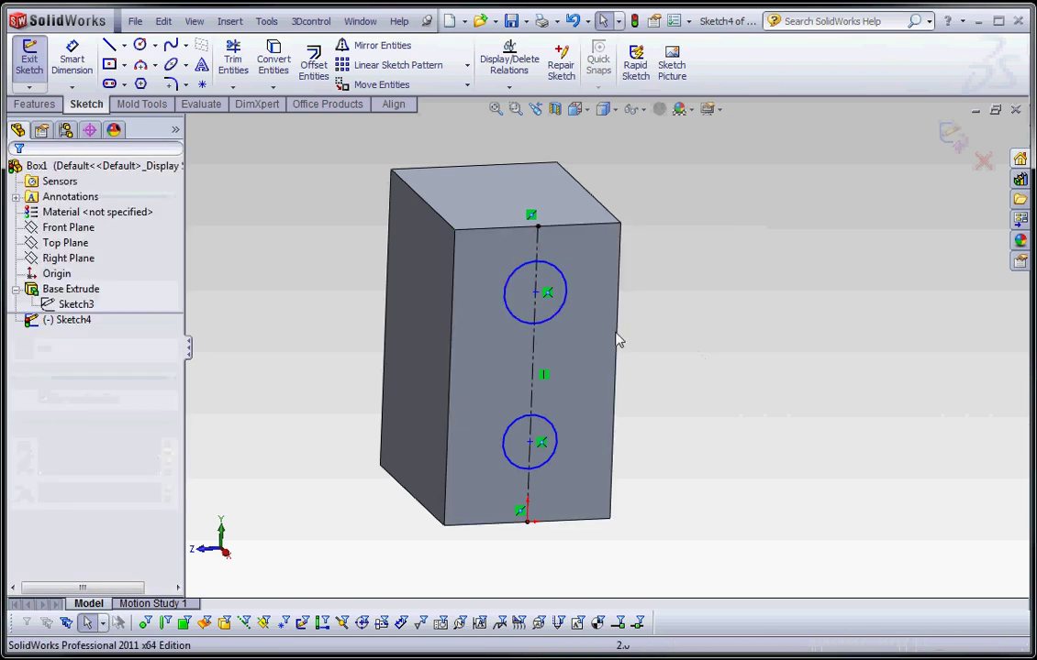
click(557, 313)
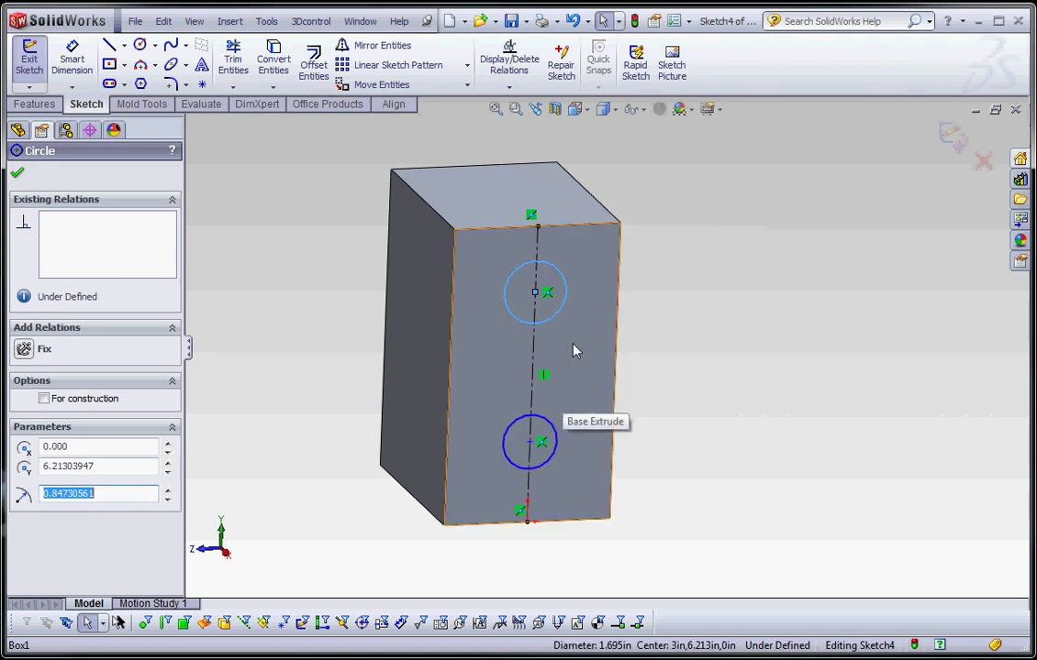
ctrl+click(555, 433)
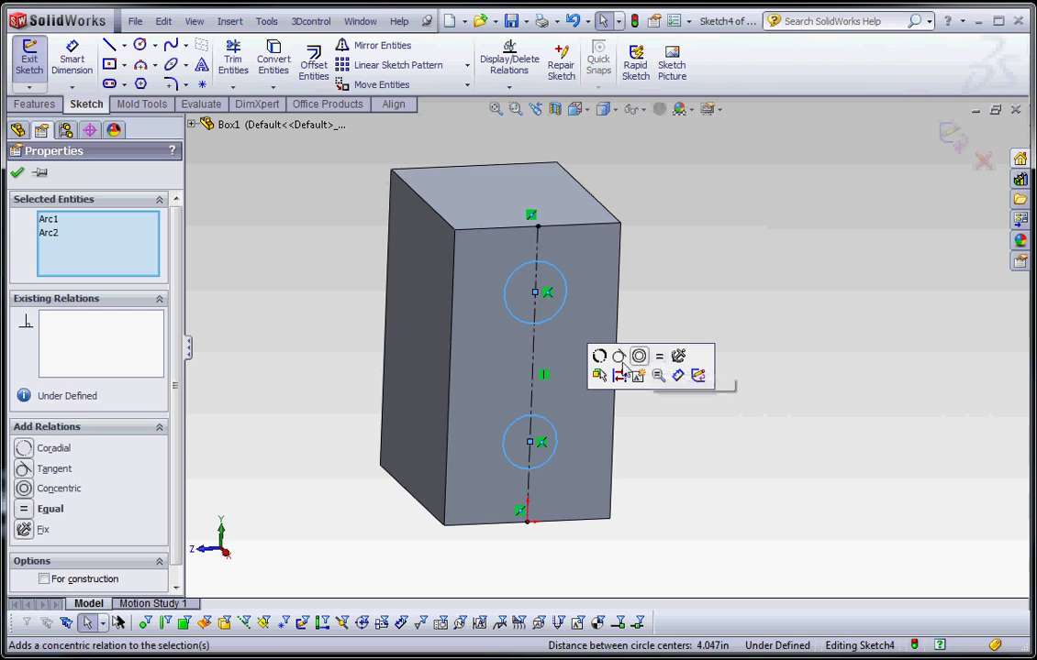
click(27, 510)
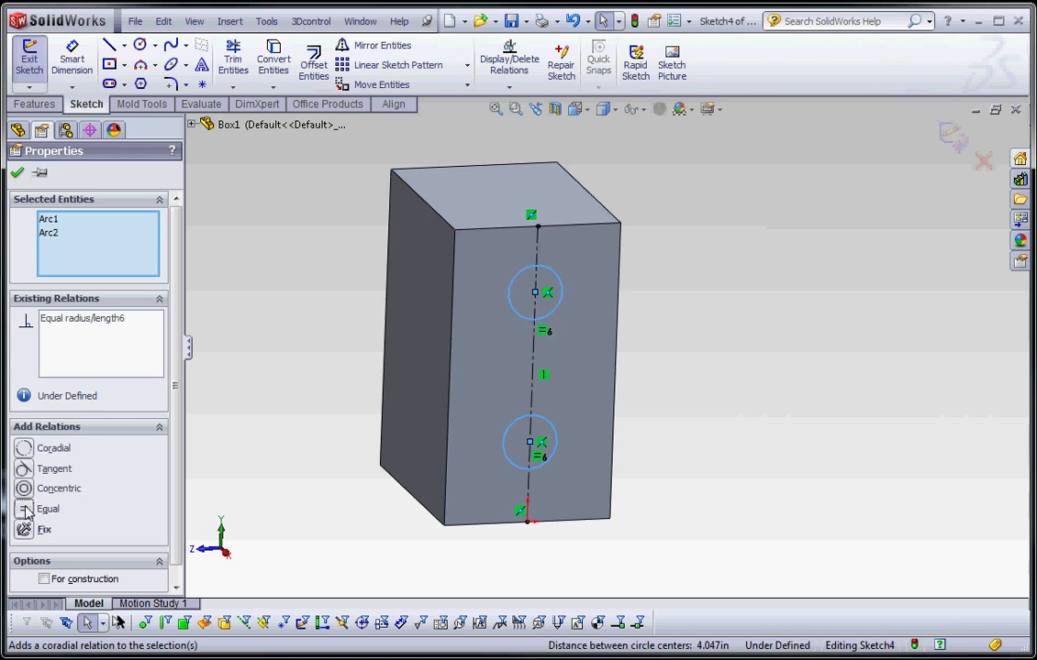
click(728, 315)
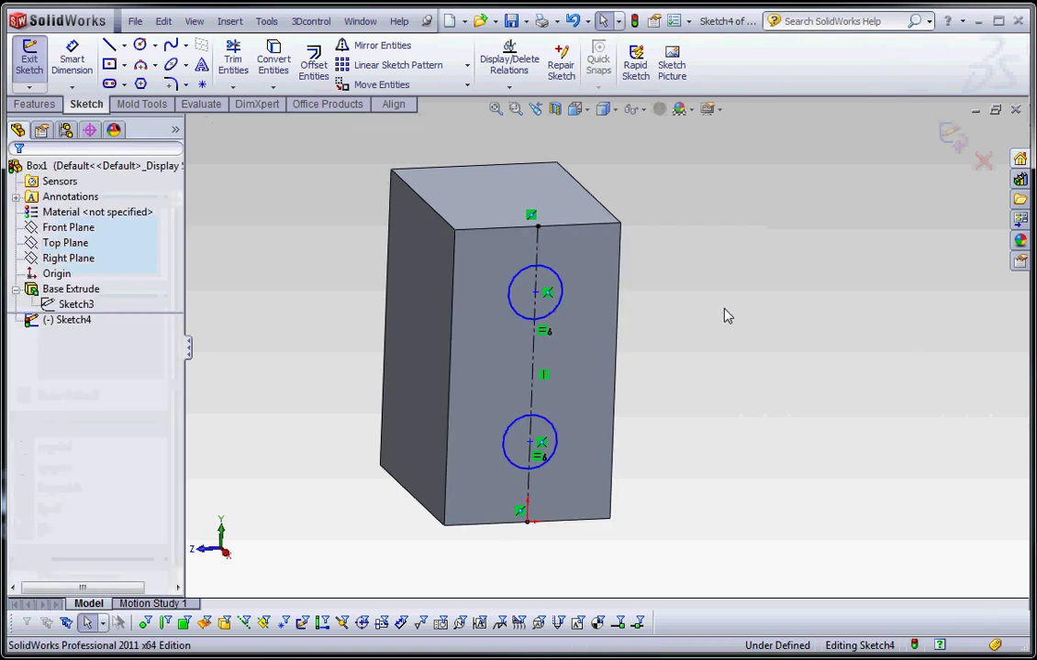
Shift the circle centres along the centerline to about Y 6.449 and Y 1.995, and enlarge the upper circle's radius to about 0.918 in.
click(536, 292)
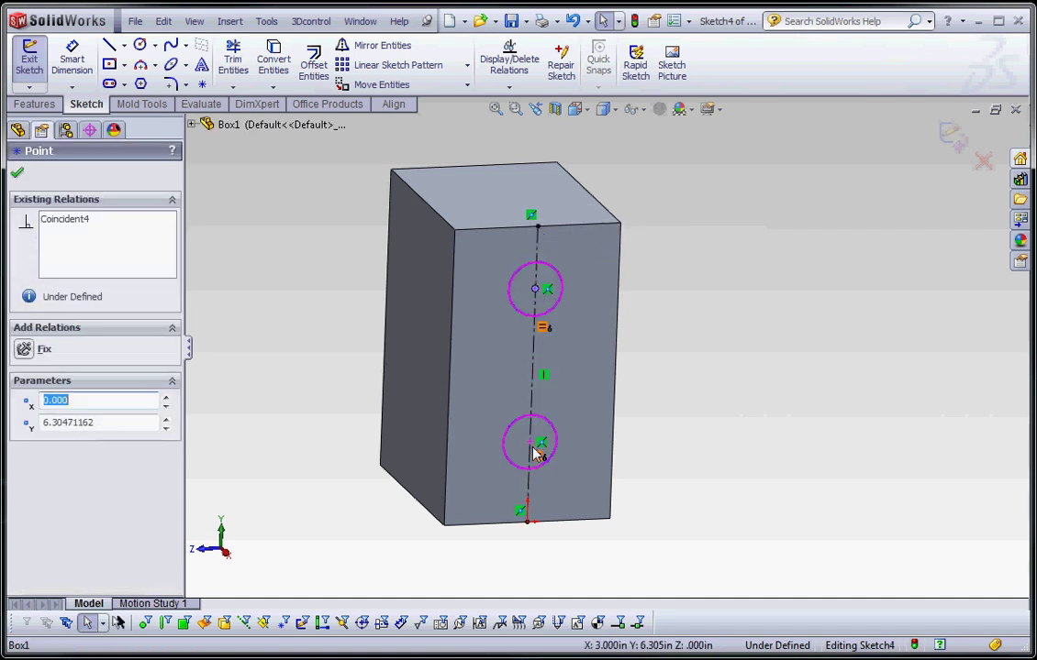
mouse_move(532, 447)
mouse_down()
mouse_move(523, 486)
mouse_move(530, 431)
mouse_move(522, 431)
mouse_move(546, 445)
mouse_move(545, 435)
mouse_move(539, 450)
mouse_up()
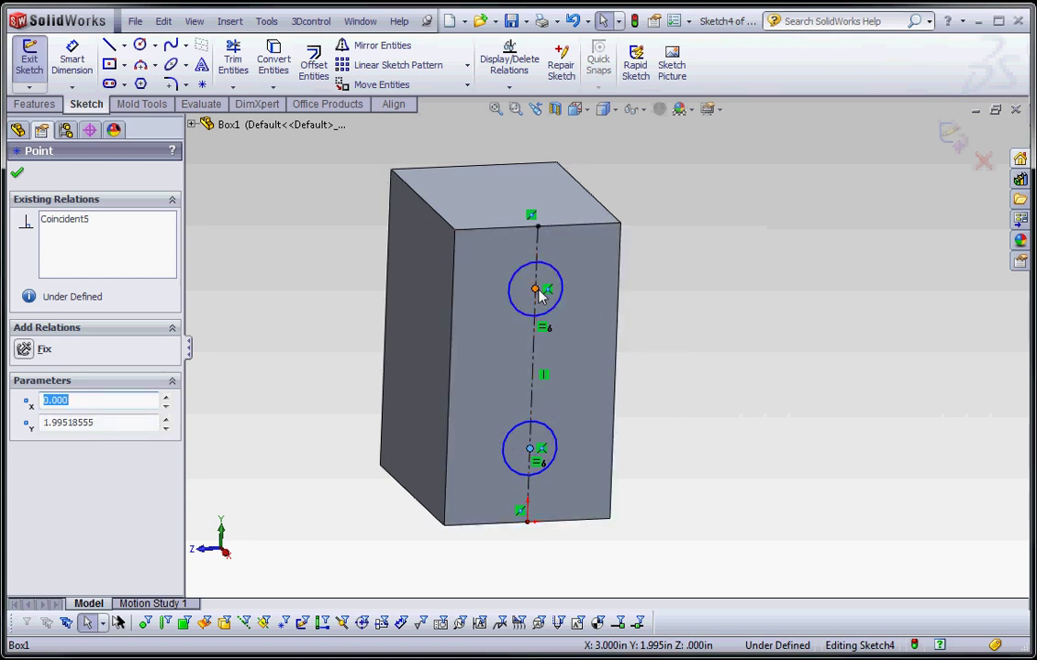
drag(541, 293, 567, 287)
click(562, 277)
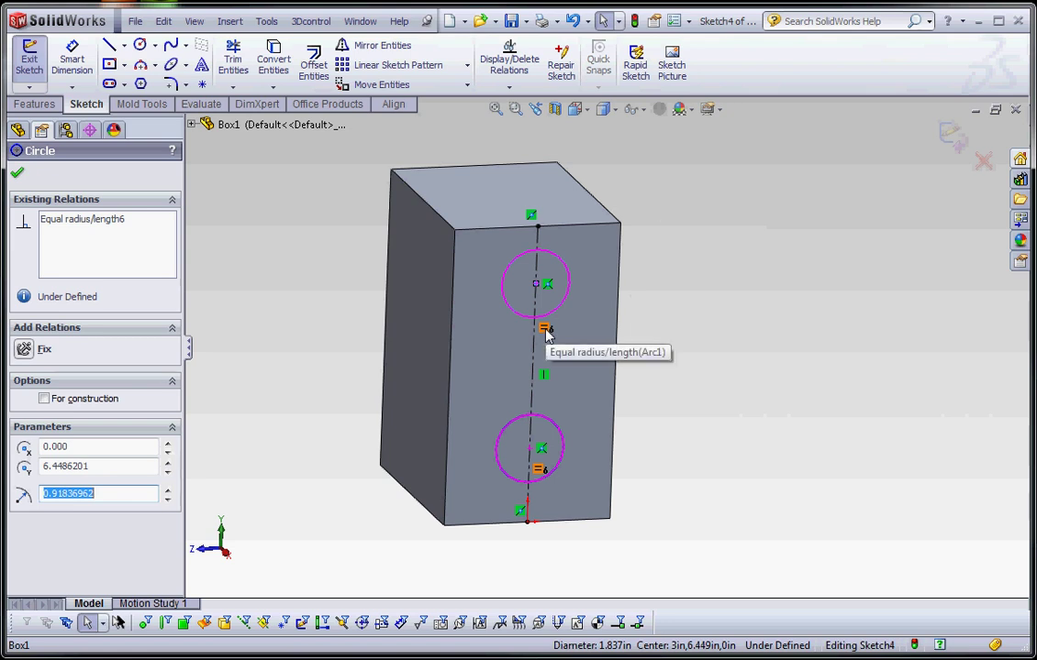
key(Escape)
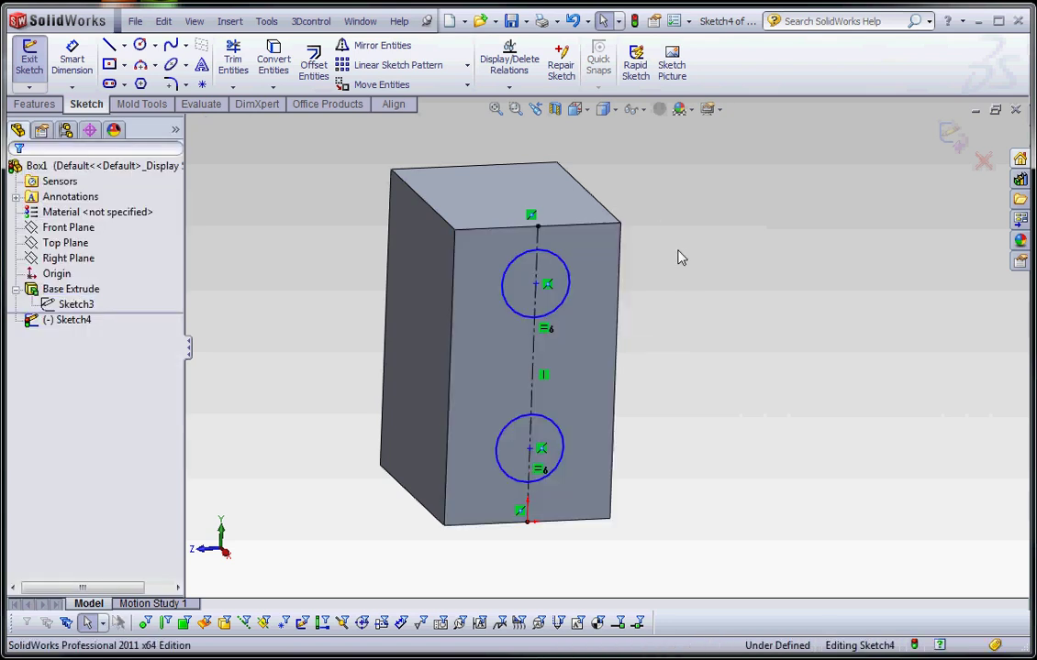
Dimension the upper circle's diameter and set it to 0.75 in.
click(72, 60)
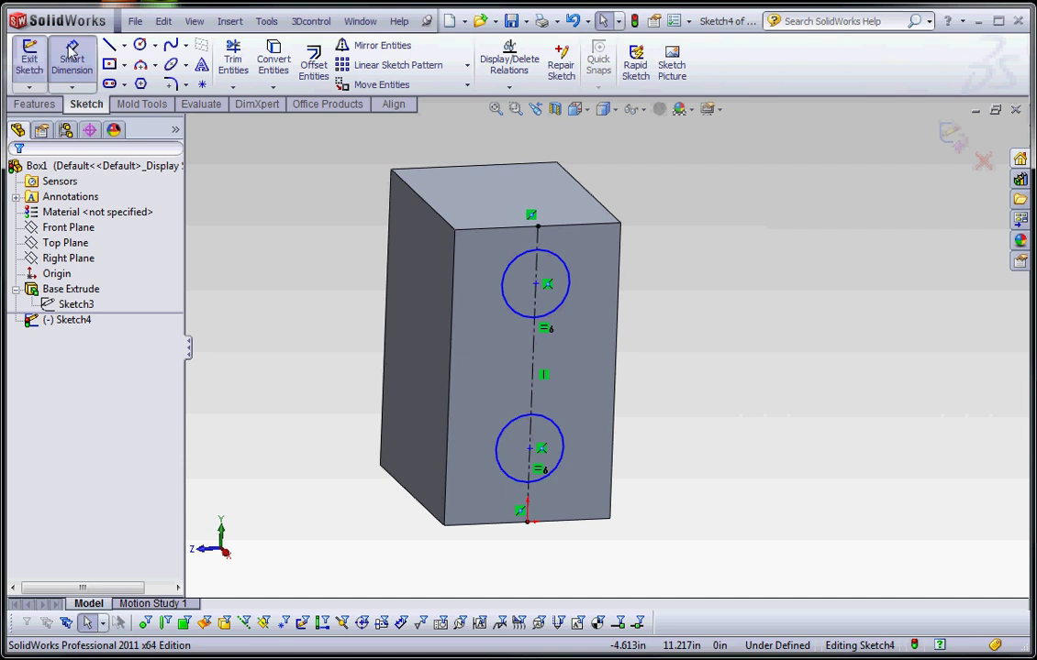
click(569, 274)
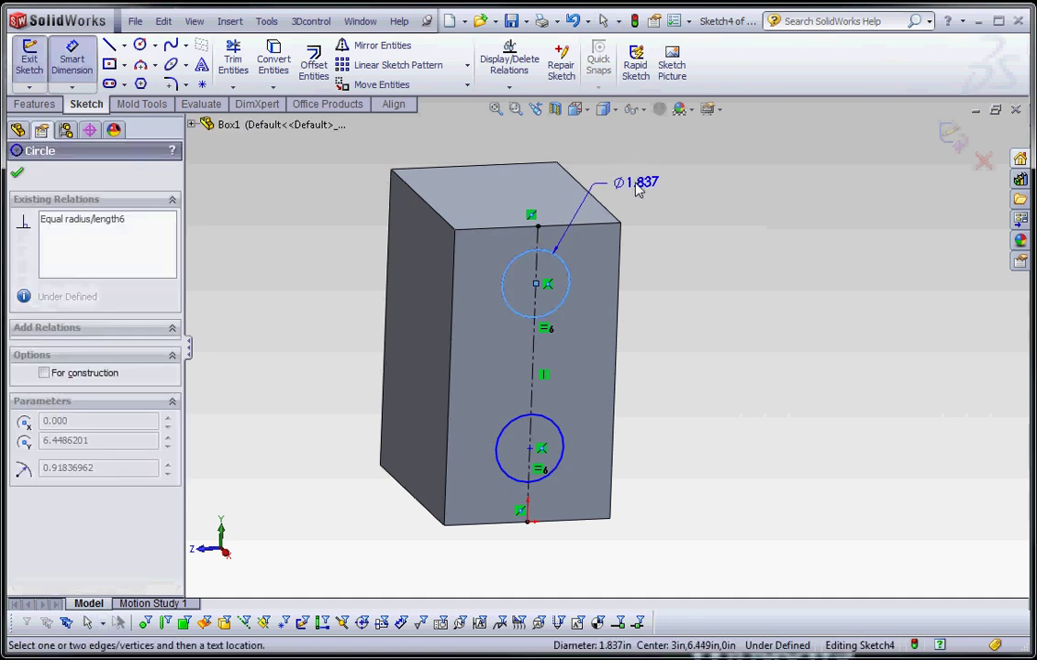
click(639, 189)
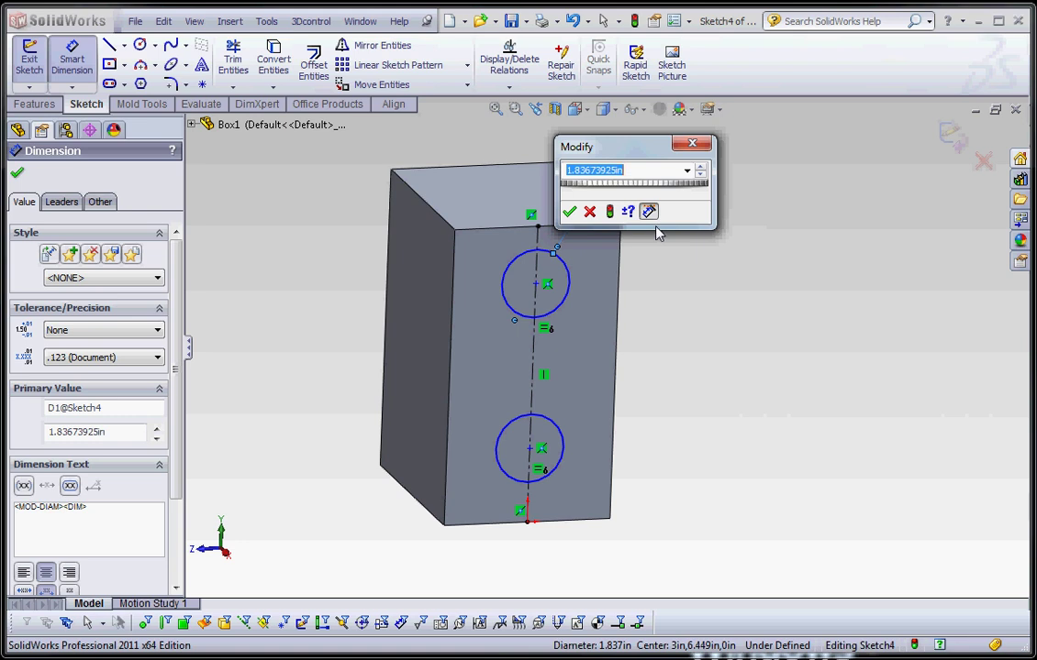
text(.75)
key(Return)
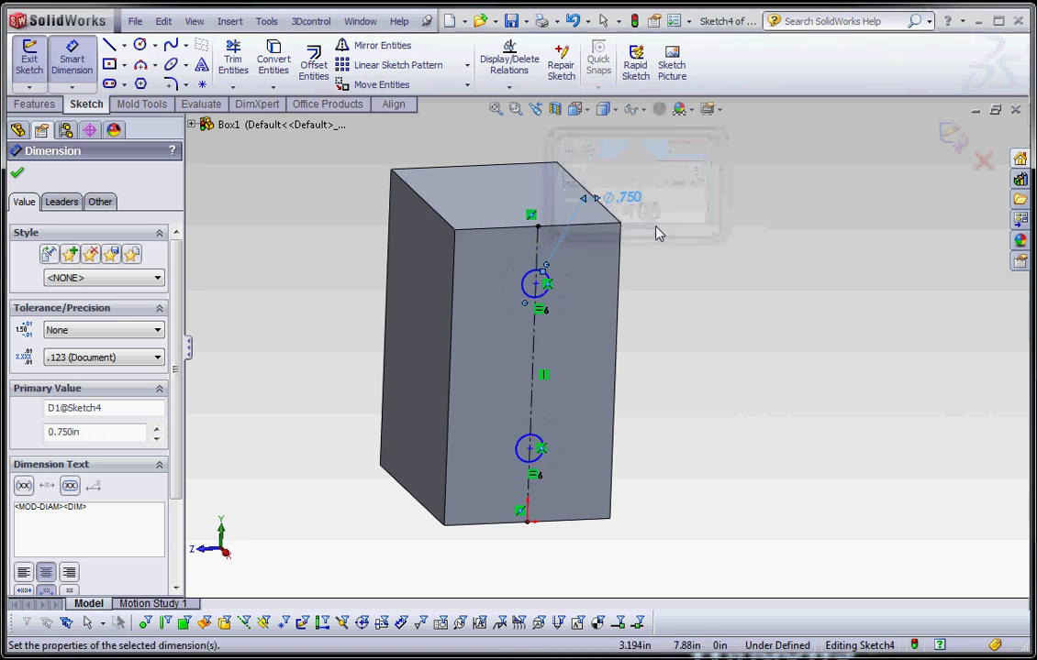
click(666, 284)
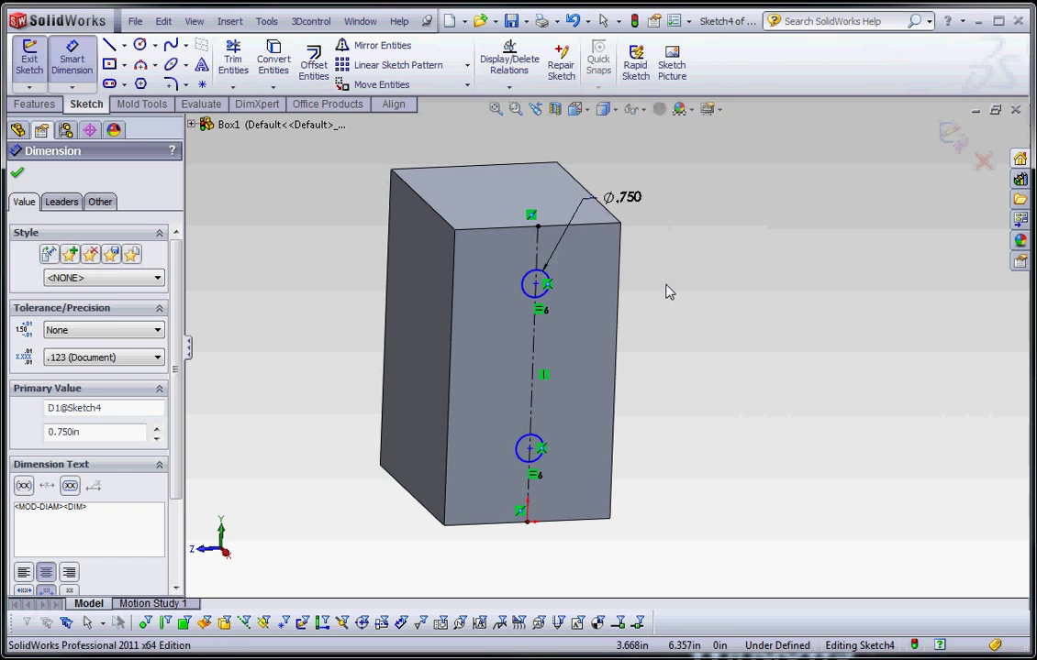
key(Escape)
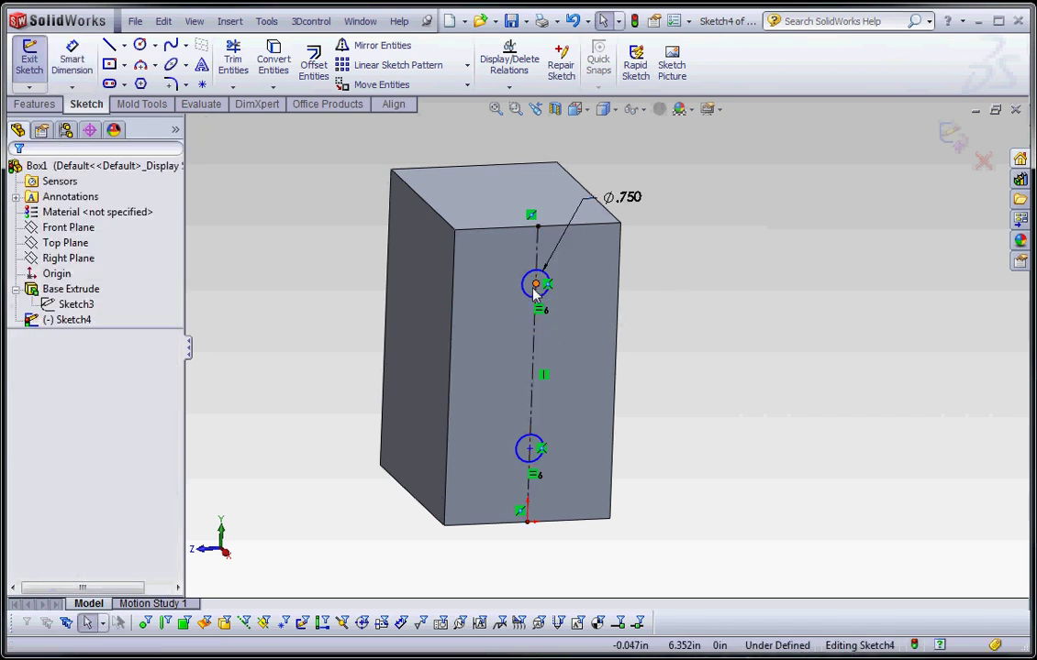
Move the upper circle's centre along the vertical centerline to about Y 6.433.
click(525, 290)
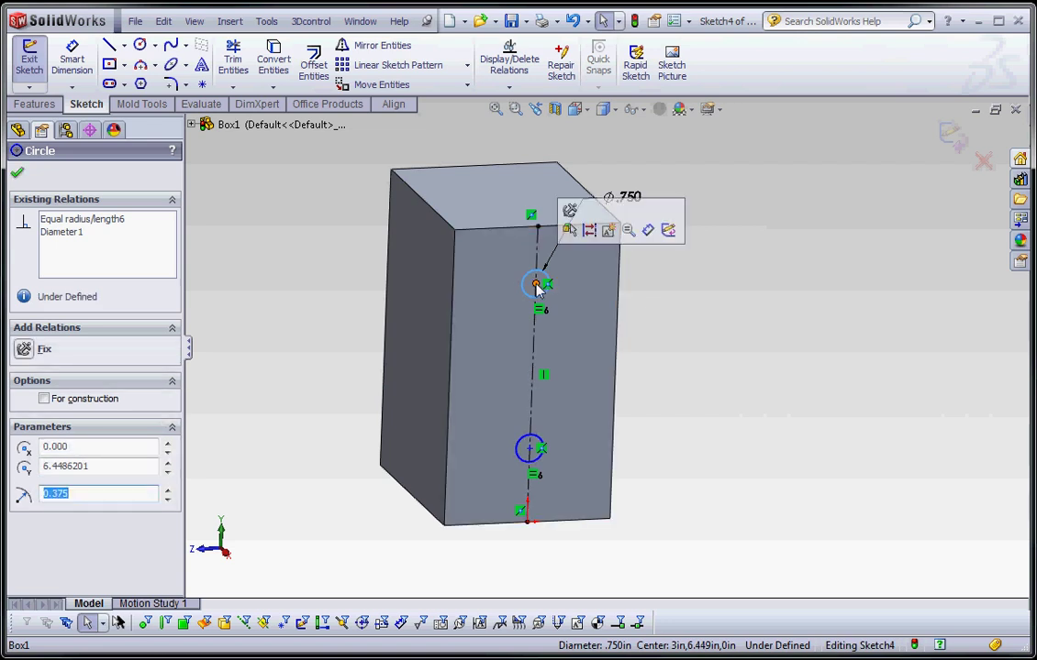
click(540, 278)
mouse_move(541, 278)
mouse_down()
mouse_move(545, 259)
mouse_move(545, 310)
mouse_move(545, 292)
mouse_move(533, 313)
mouse_move(556, 267)
mouse_move(548, 284)
mouse_up()
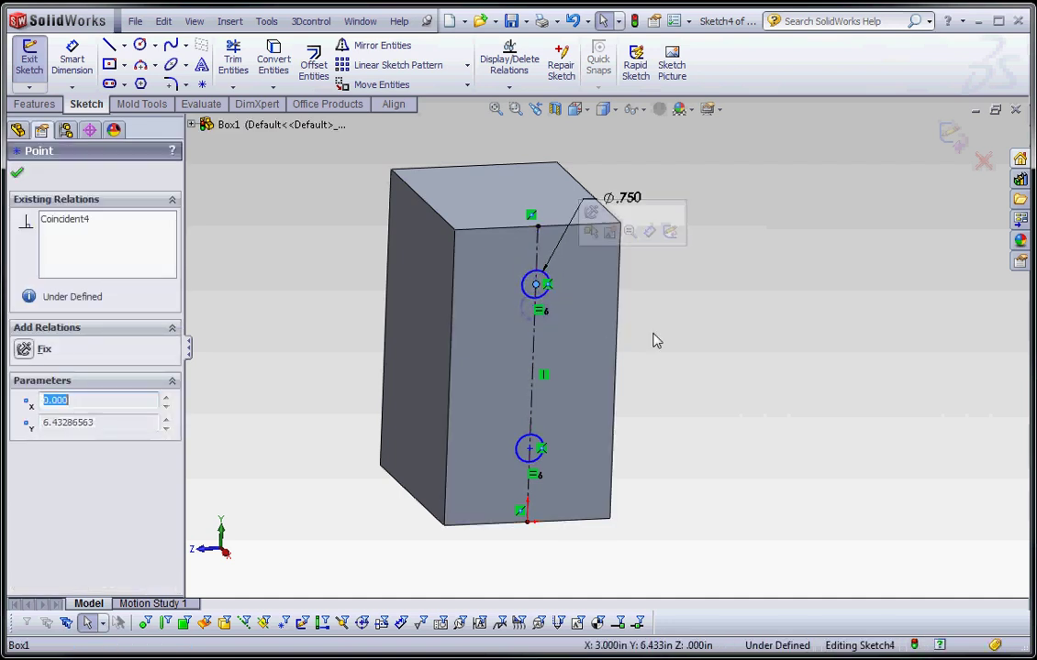
click(710, 346)
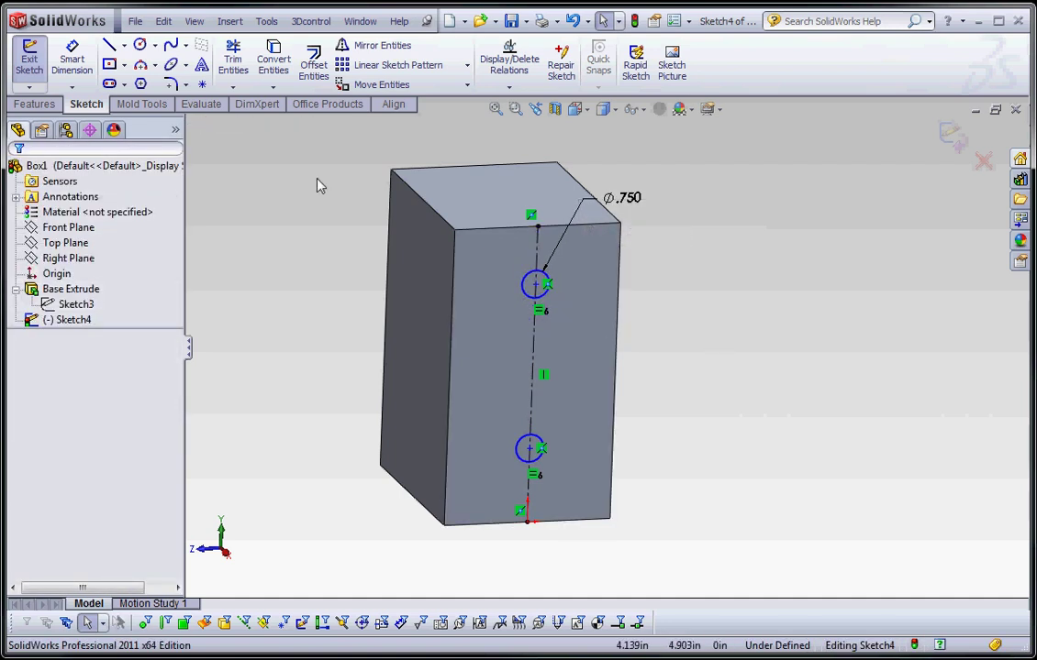
Draw a 4.5 in horizontal centerline across the side face between the midpoints of its two vertical edges.
click(123, 45)
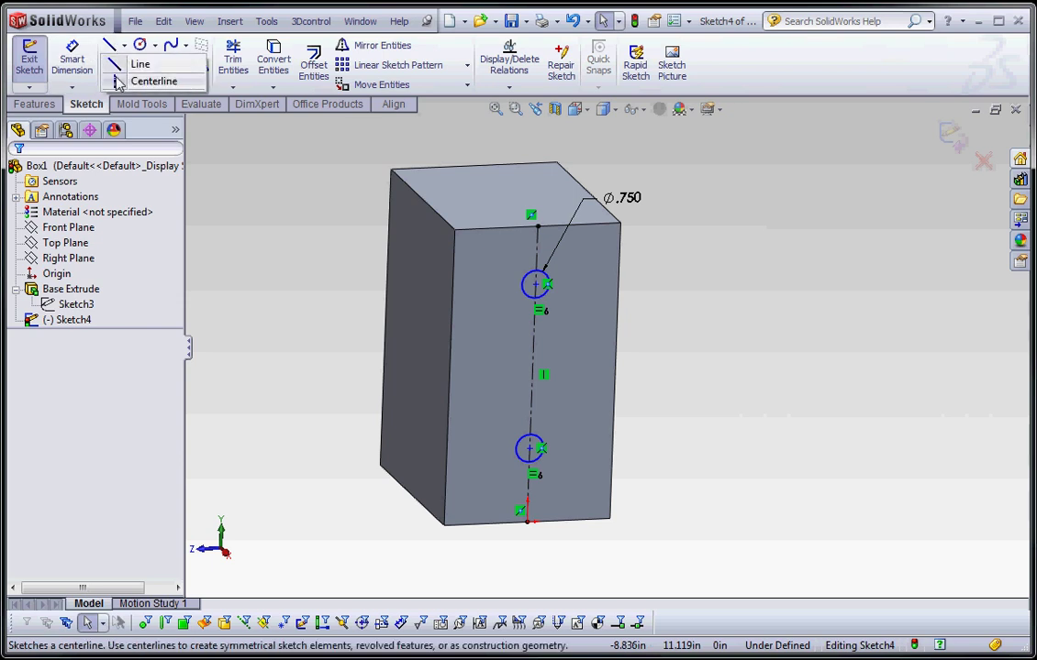
click(147, 81)
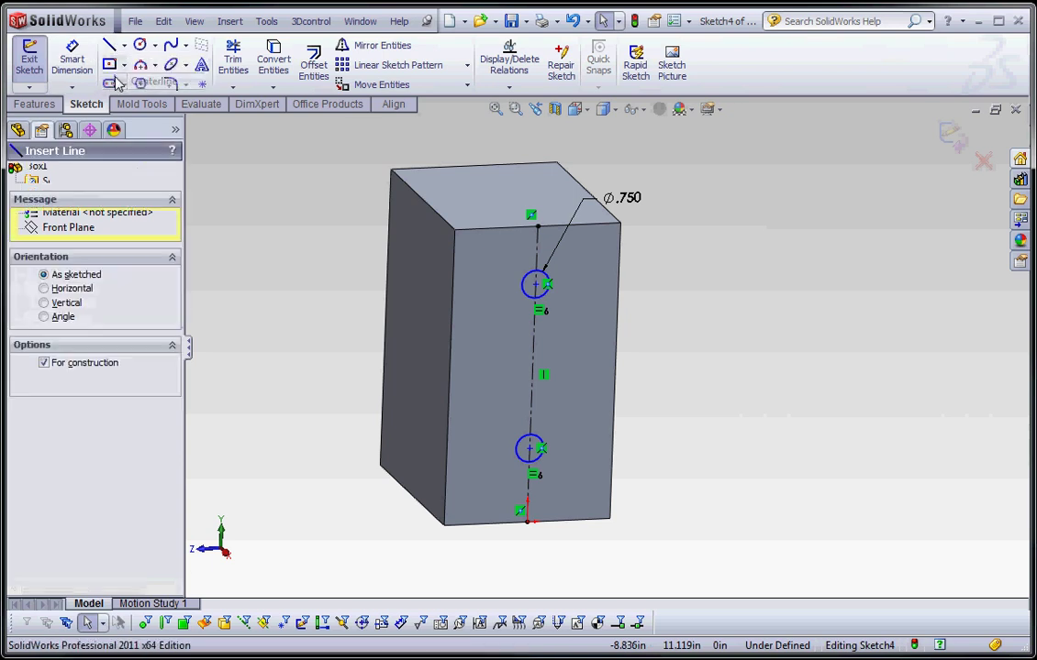
click(450, 376)
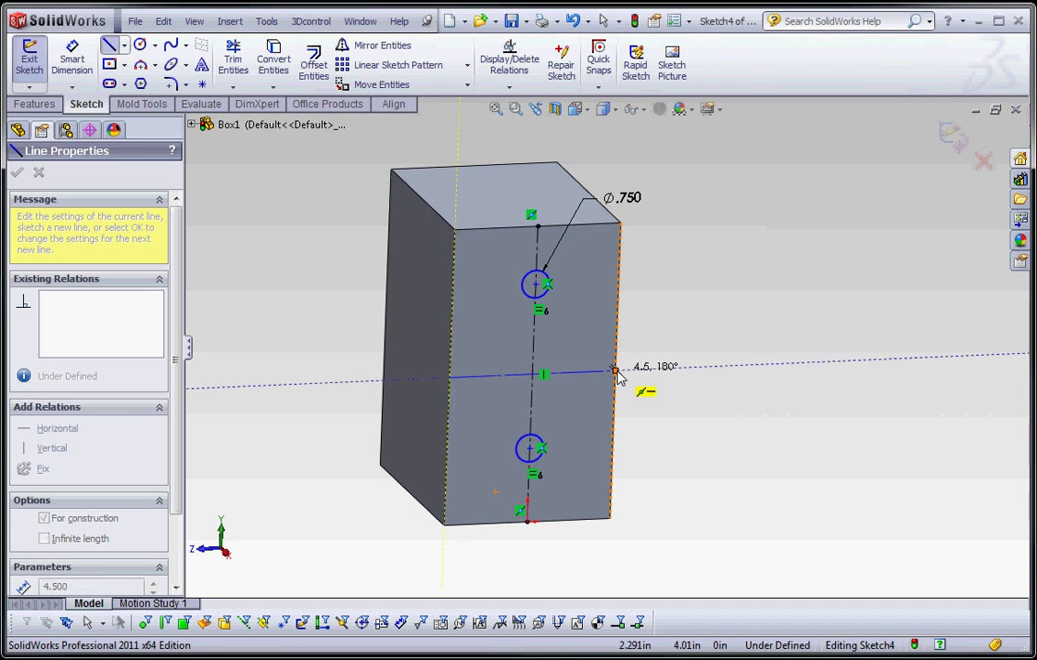
double_click(614, 370)
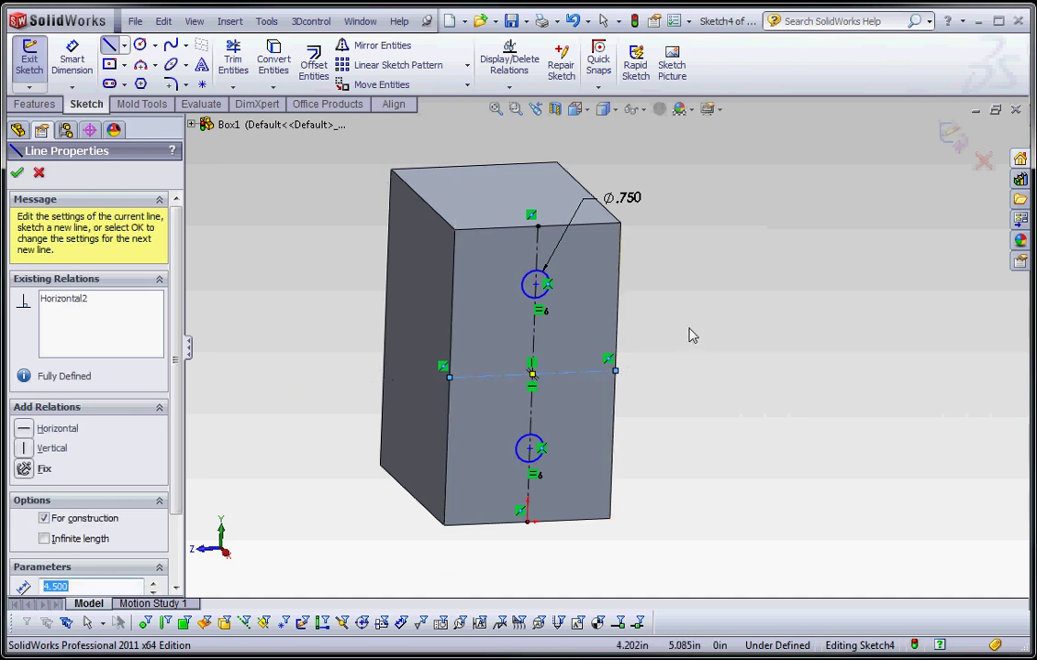
key(Escape)
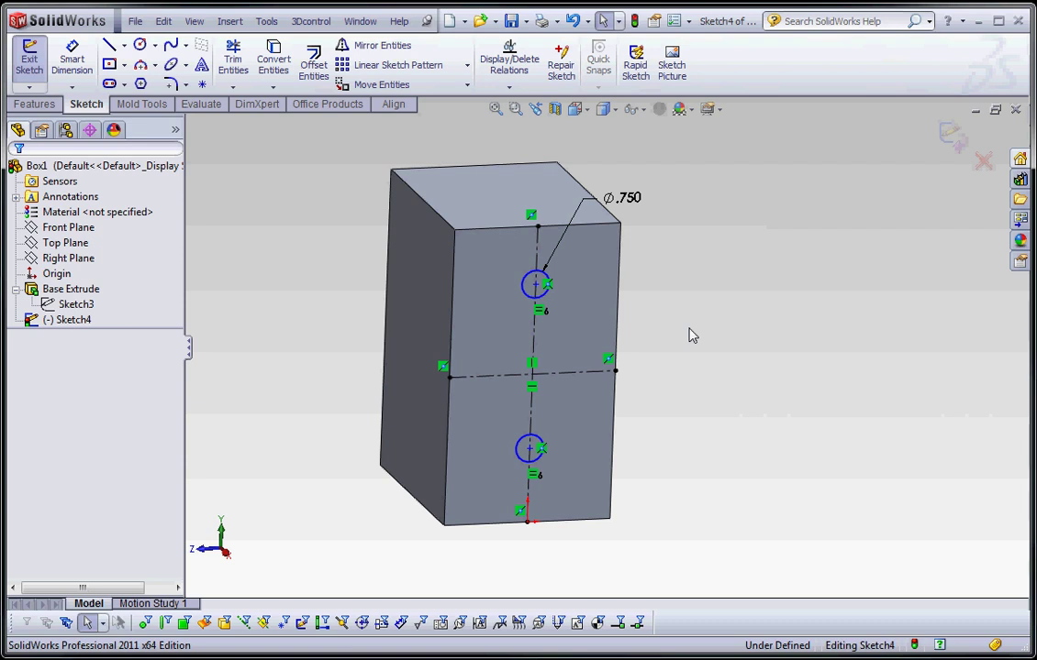
Add a Symmetric relation between the two circles about the horizontal centerline.
click(528, 293)
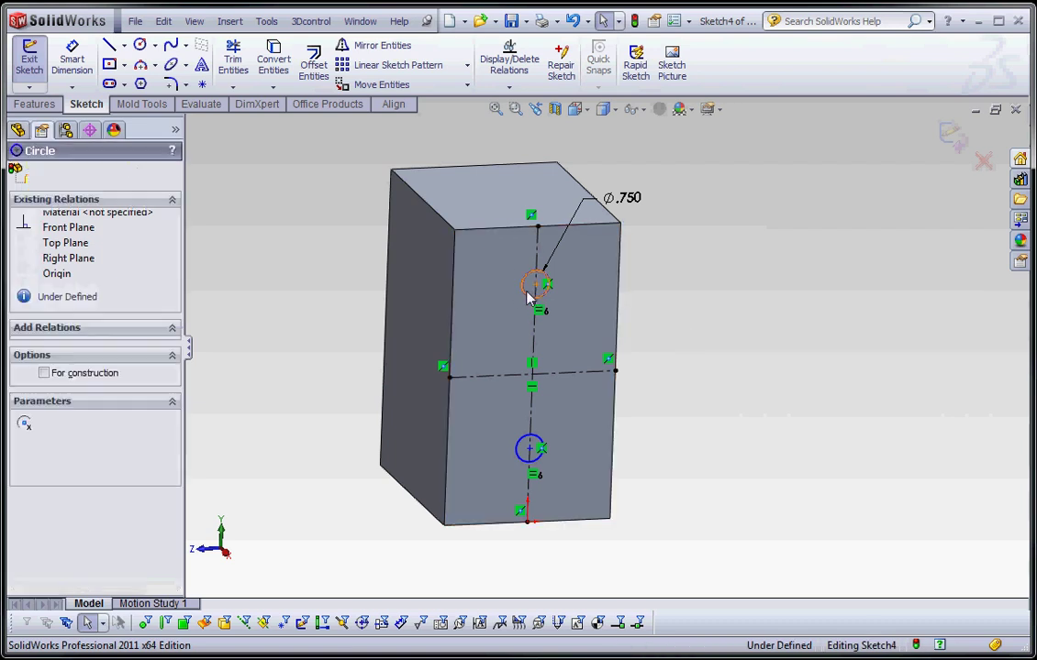
ctrl+click(535, 447)
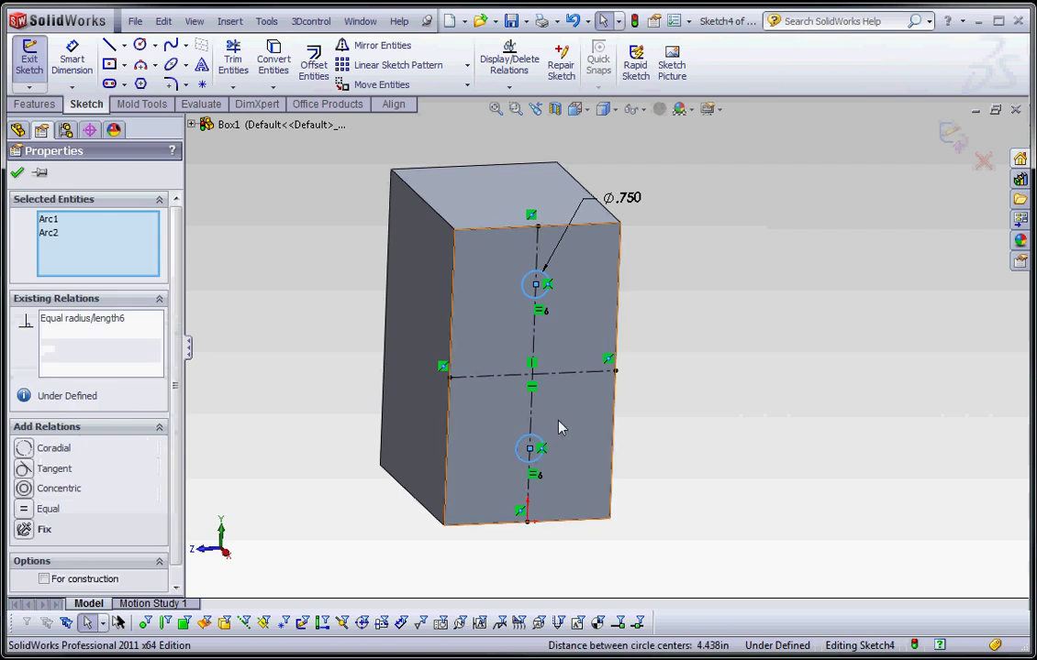
ctrl+click(566, 378)
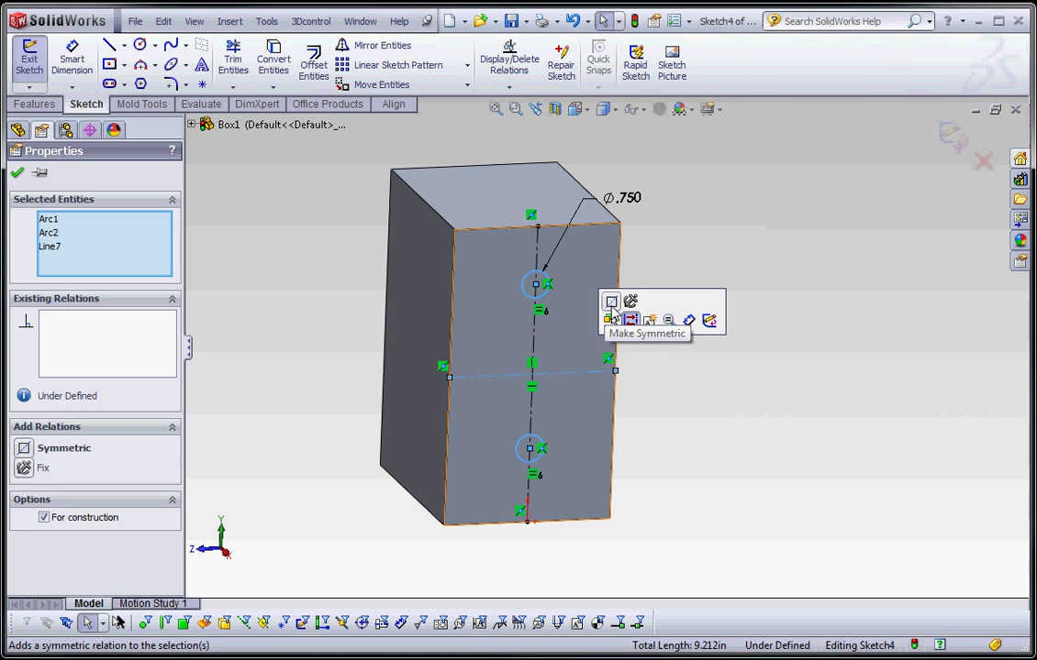
click(612, 303)
click(661, 294)
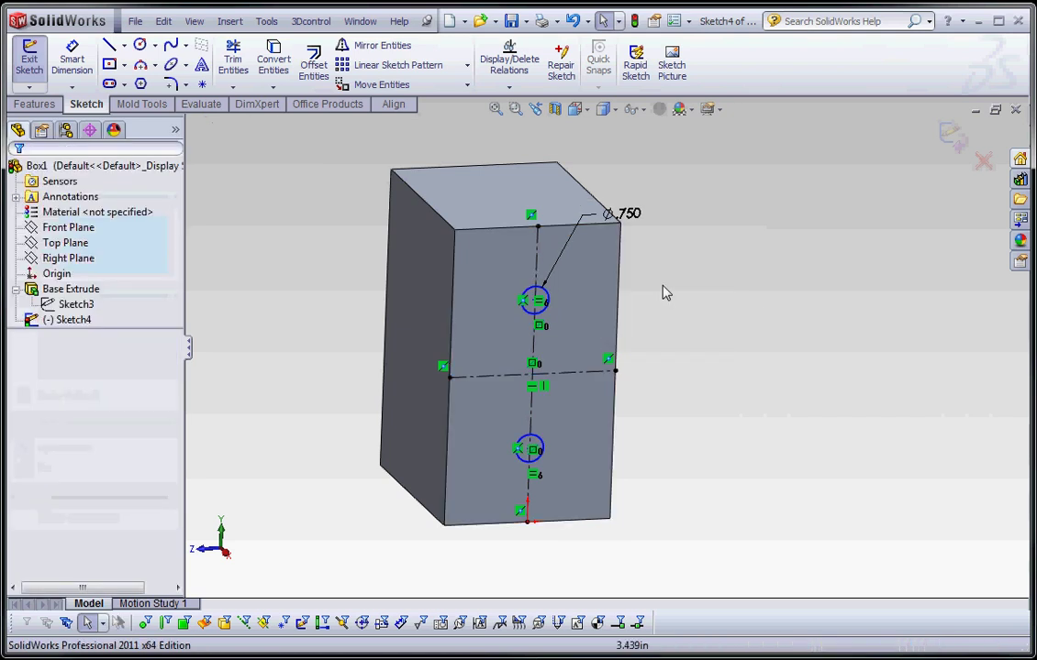
Move the two symmetric circles along the vertical centerline until their centres are about 5.04 in apart.
click(532, 296)
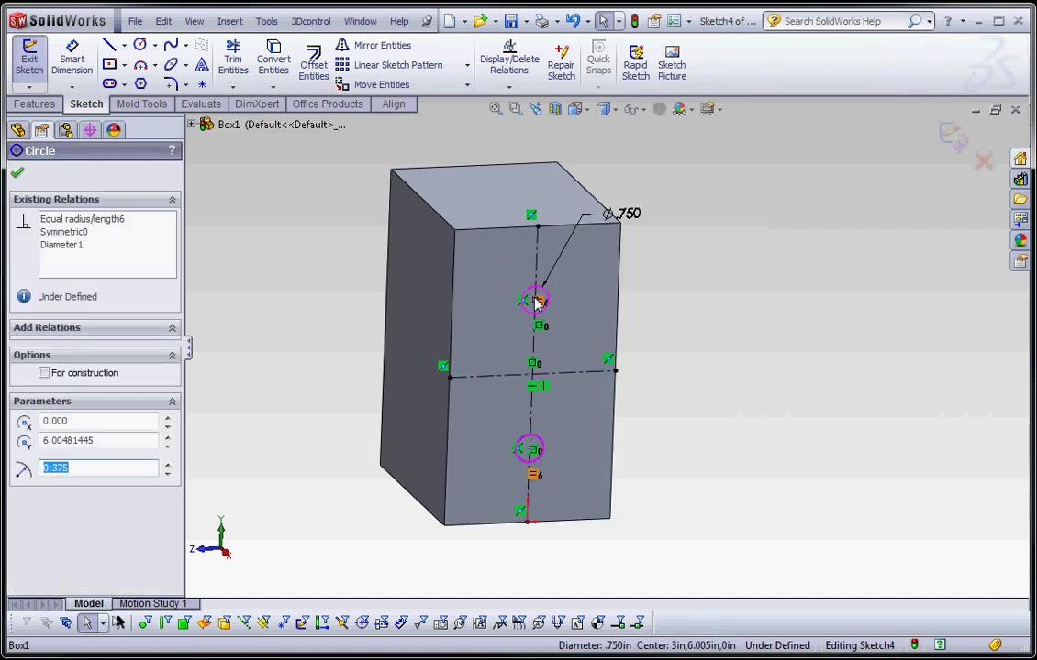
key(Escape)
scroll(534, 330, up, 3)
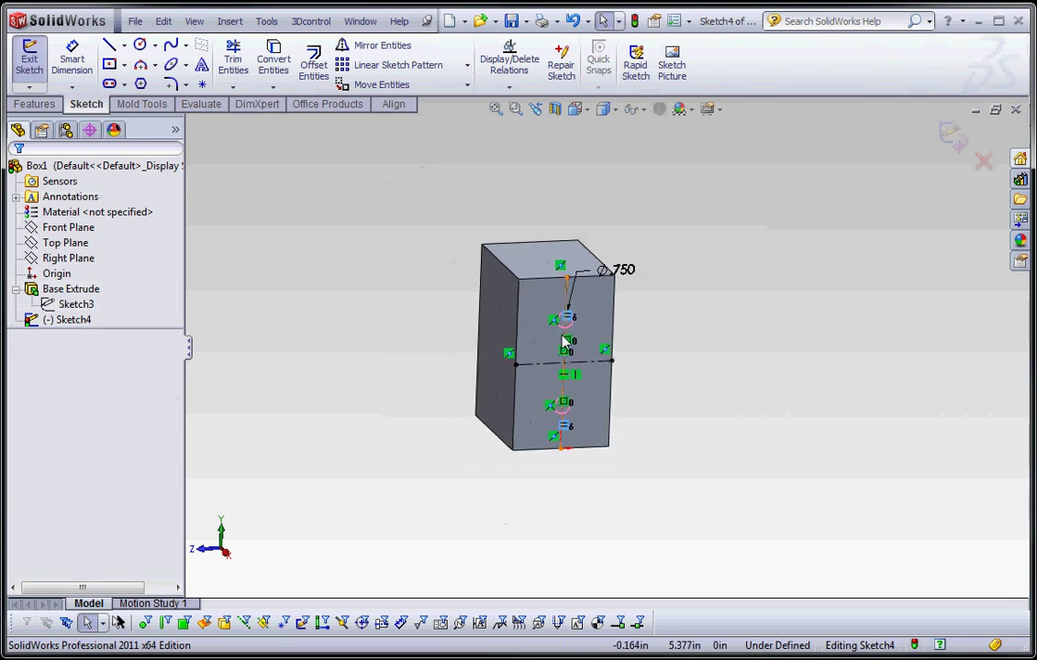
scroll(567, 341, down, 5)
drag(593, 307, 606, 371)
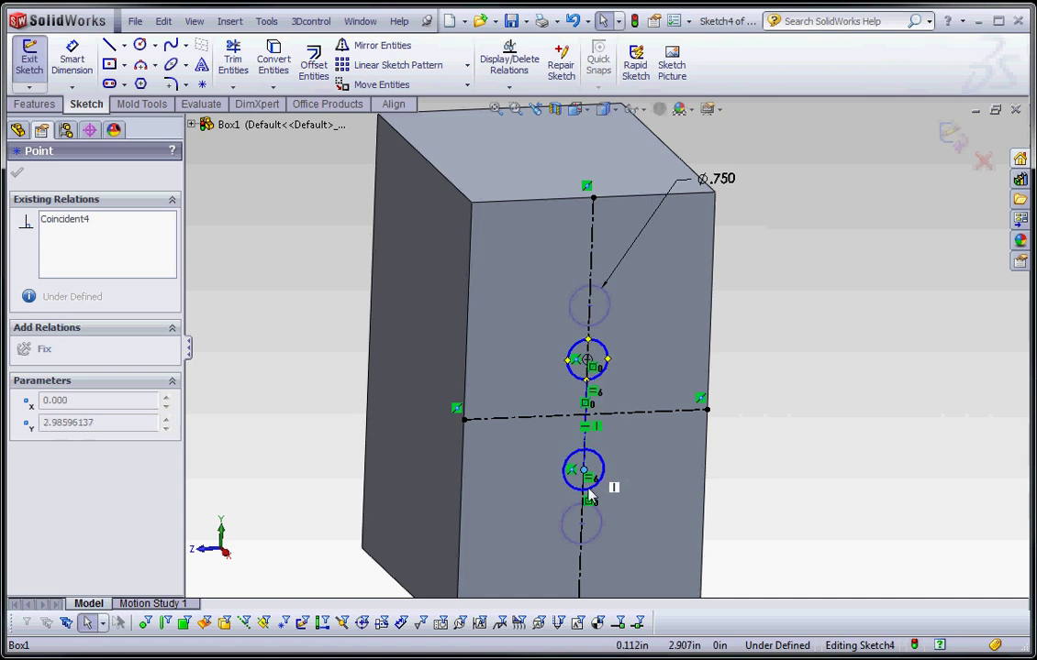
drag(594, 475, 590, 277)
click(844, 289)
scroll(685, 416, up, 4)
scroll(679, 412, down, 3)
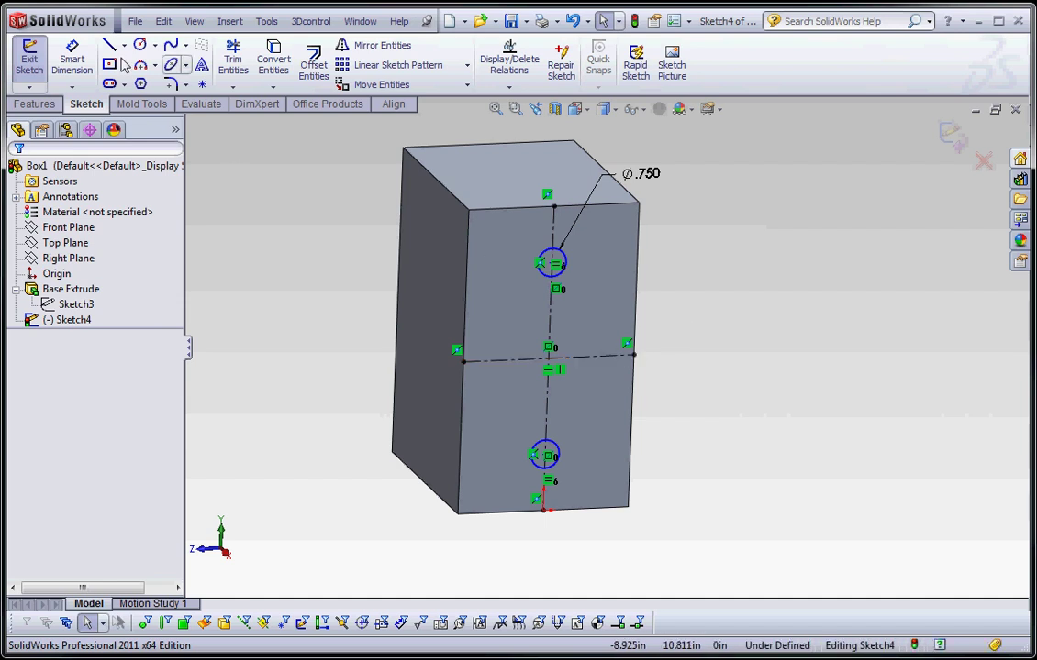
Dimension the vertical distance between the two circle centres and set it to 5 in.
click(72, 59)
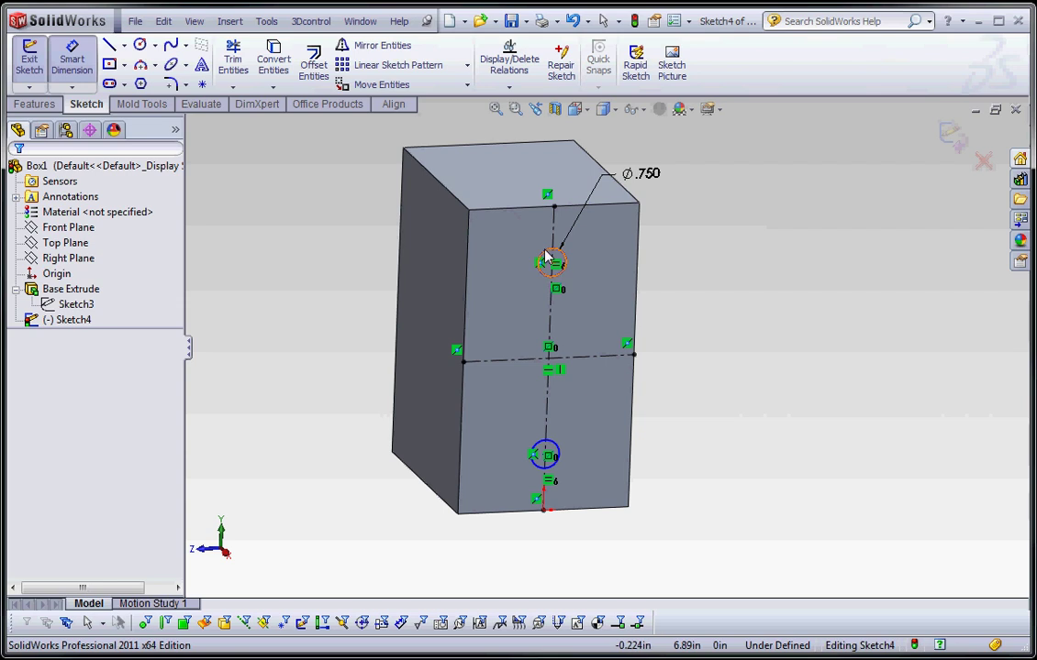
click(546, 260)
click(543, 456)
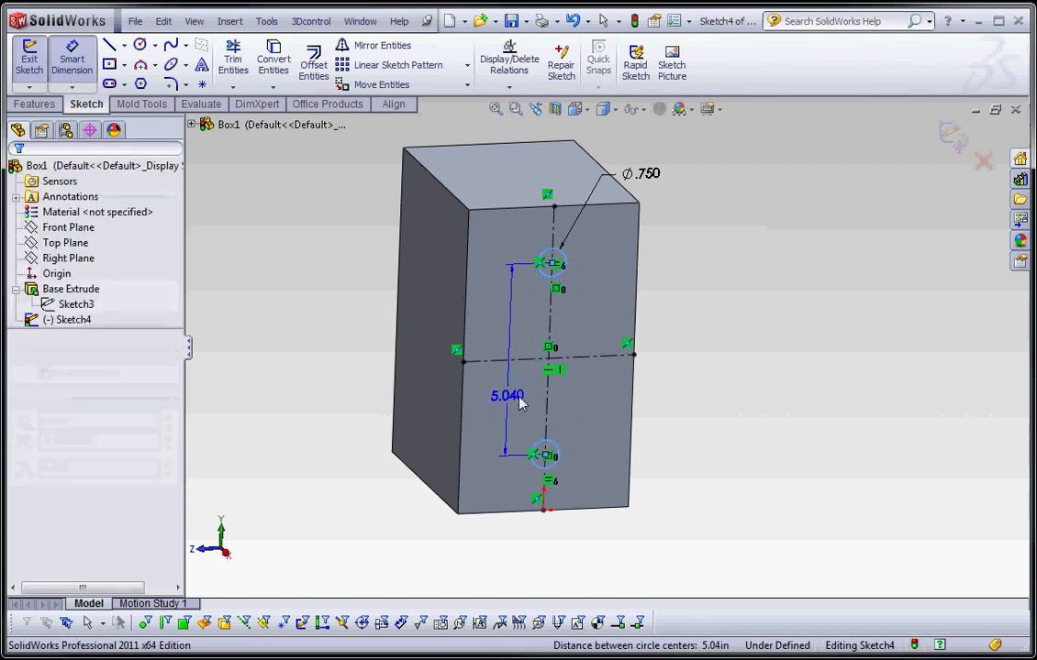
click(519, 403)
text(5.000in)
key(Return)
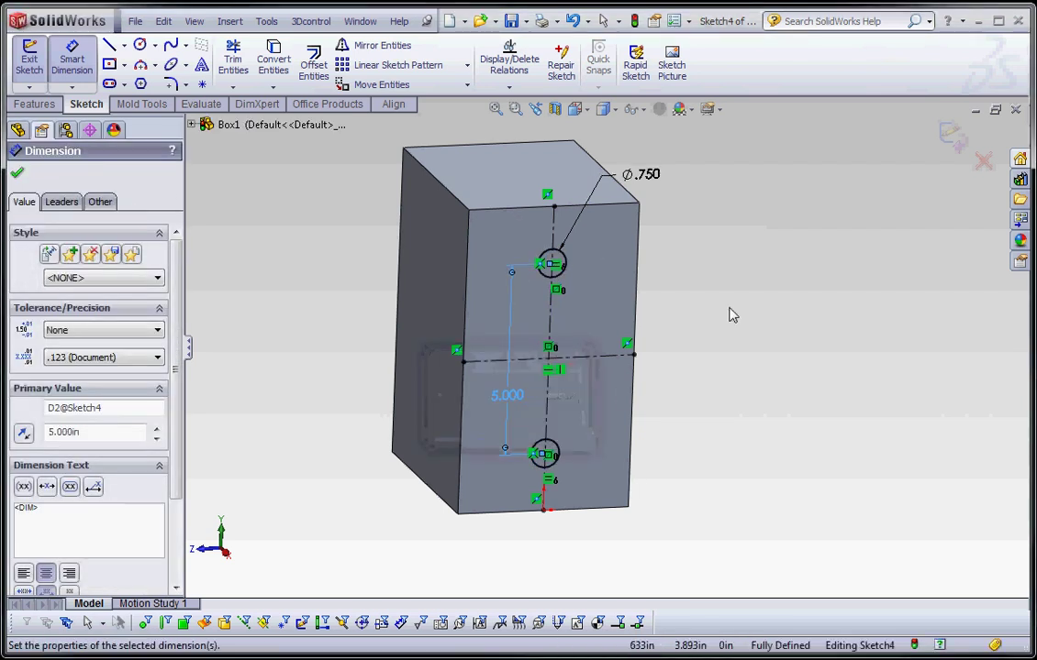
key(Escape)
key(Escape)
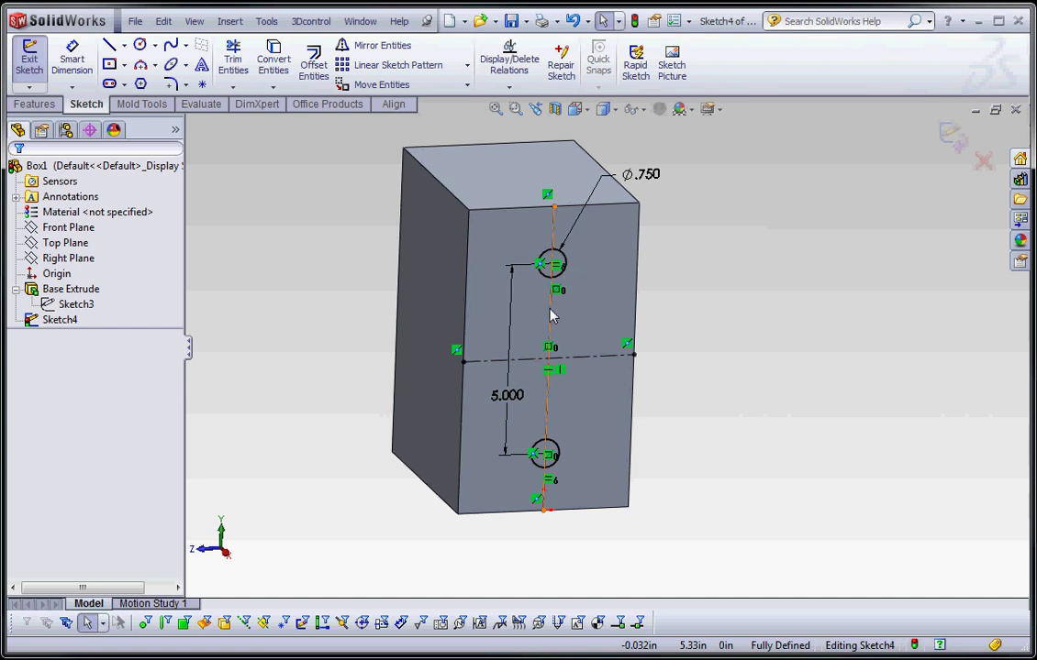
Shift the centre-to-centre dimension slightly away from the circles and delete it from the sketch.
drag(506, 398, 501, 393)
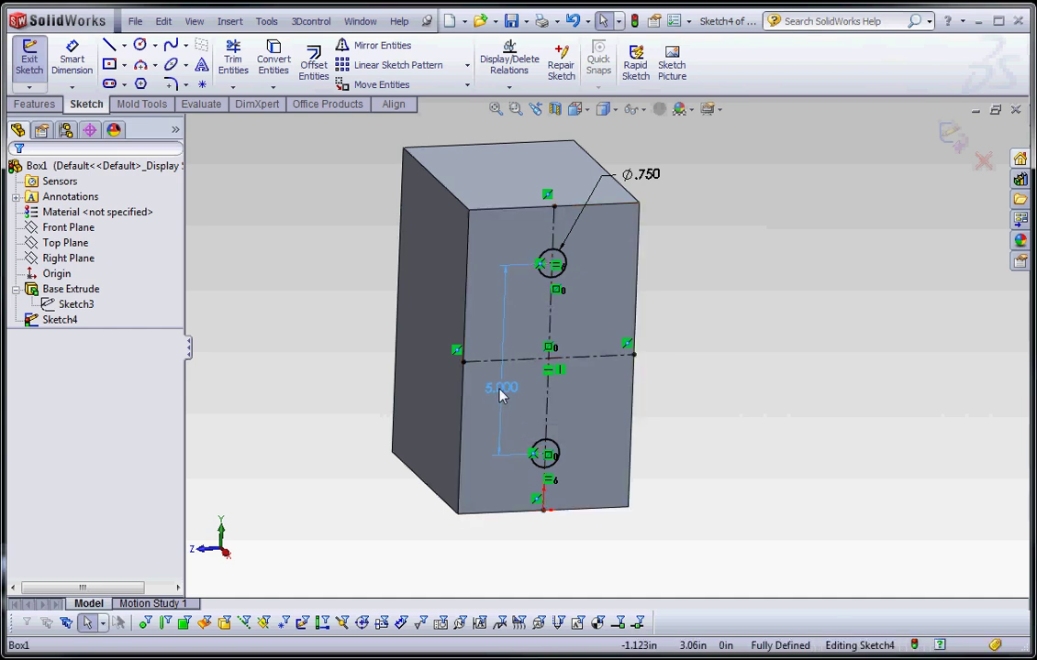
click(712, 386)
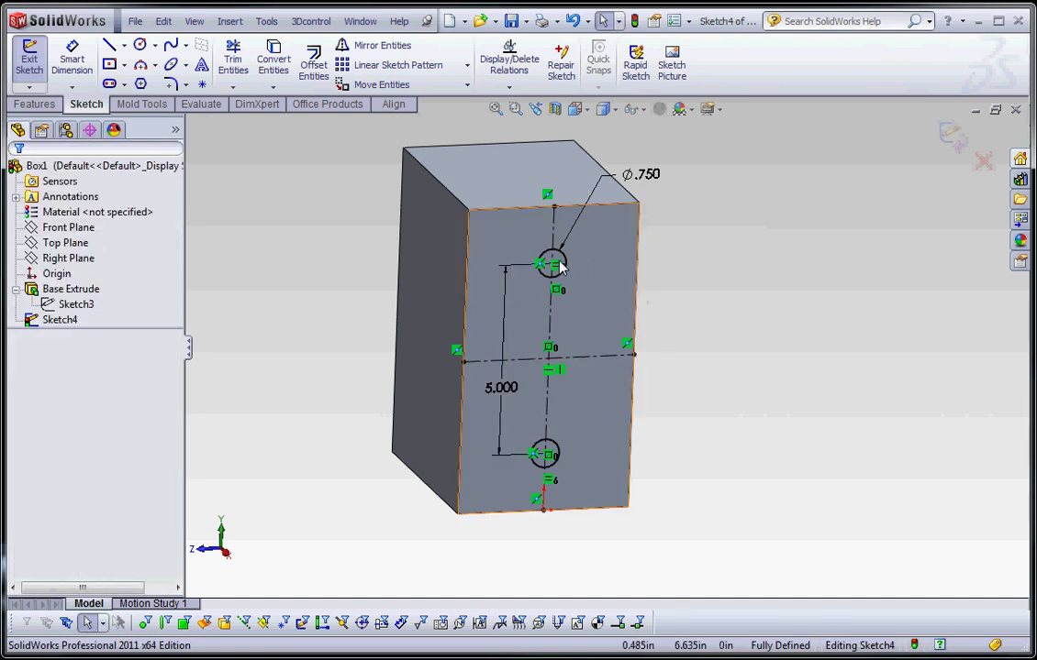
click(491, 392)
key(Delete)
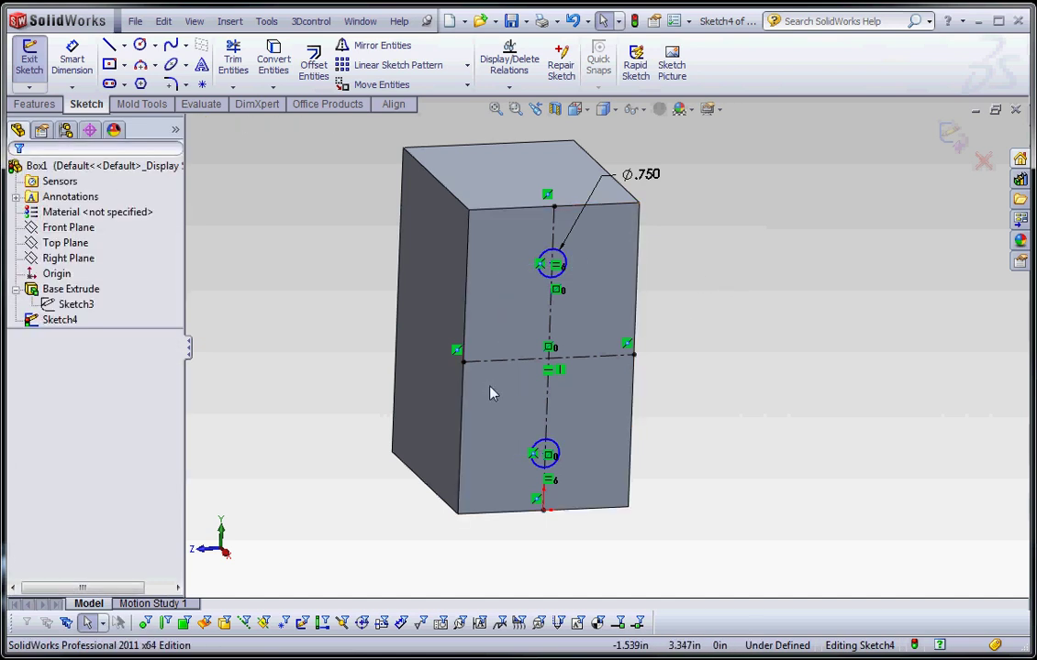
Dimension the upper circle's centre from the side face's top edge and set the distance to 2 in.
click(72, 51)
click(577, 226)
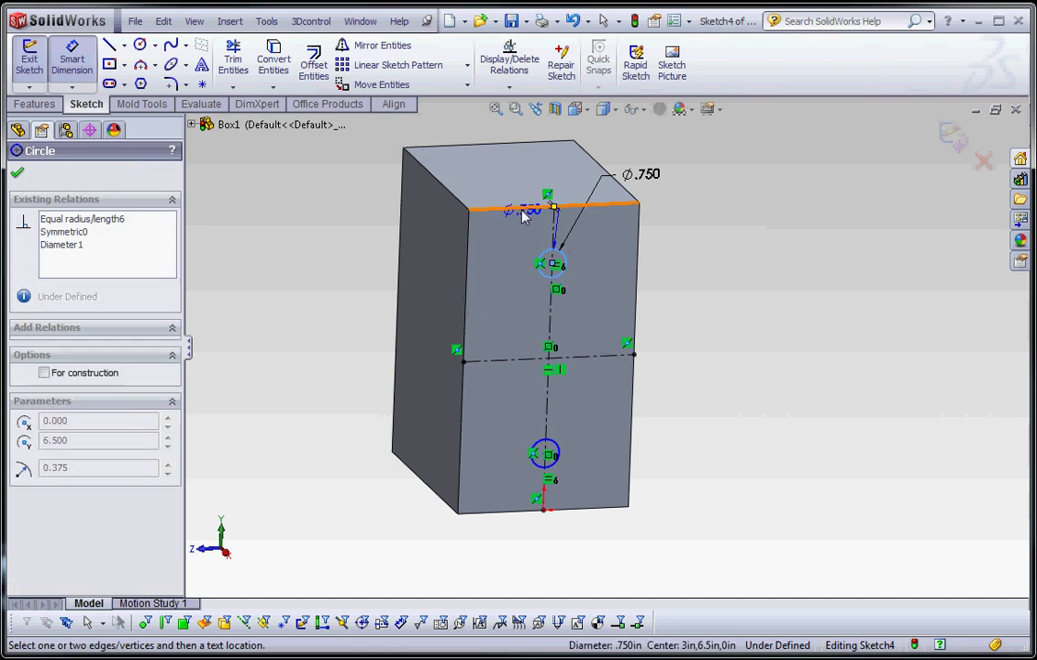
click(523, 214)
click(514, 235)
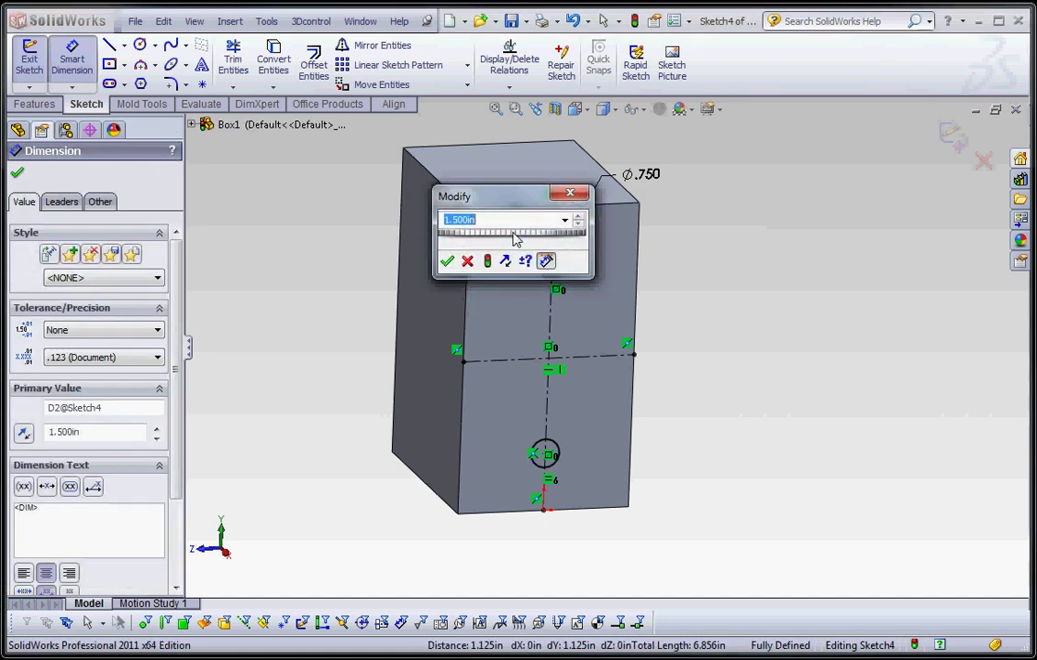
text(2)
key(Return)
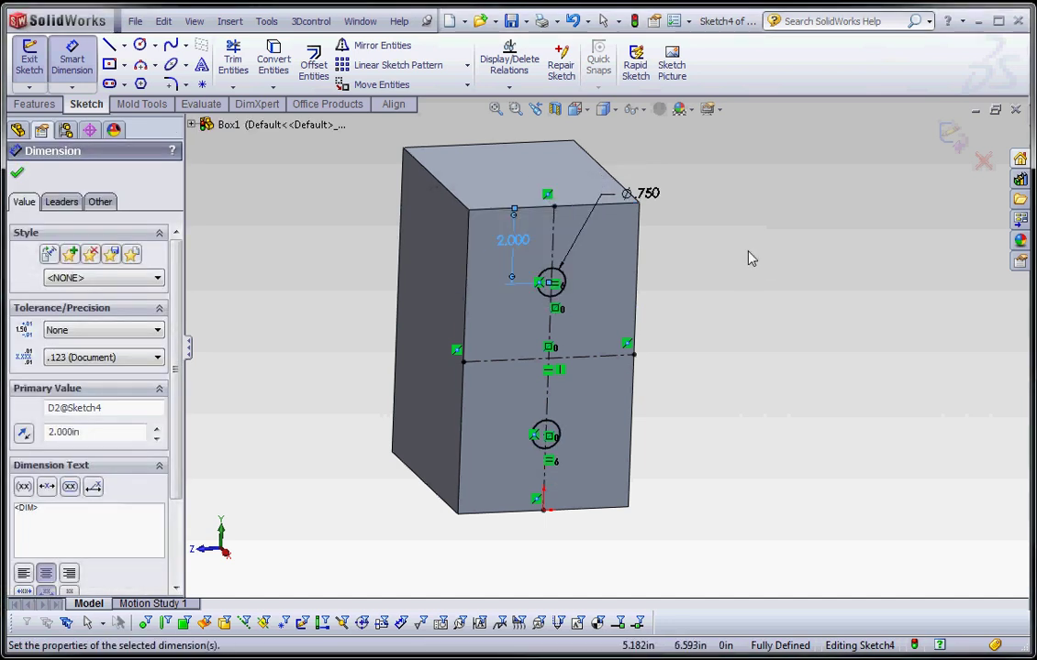